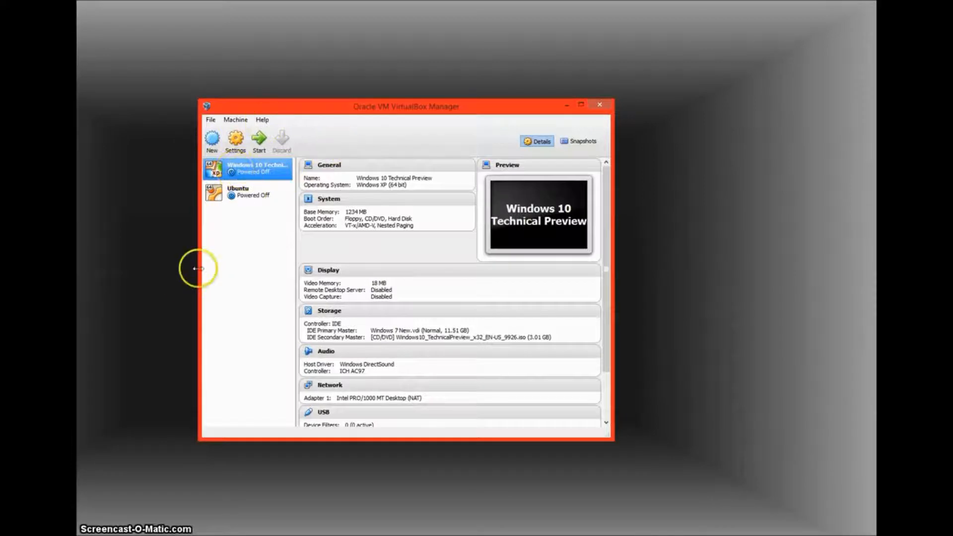
Step: Compare the details of the Ubuntu and Windows 10 Technical Preview virtual machines and view the available machine commands
{"action": "left_click", "coordinate": [239, 195]}
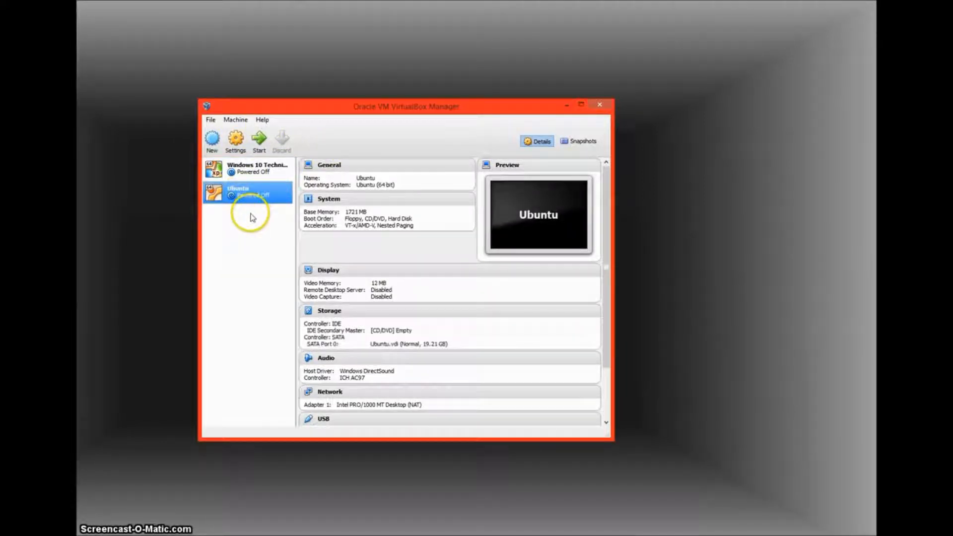
{"action": "left_click", "coordinate": [283, 170]}
{"action": "left_click", "coordinate": [268, 192]}
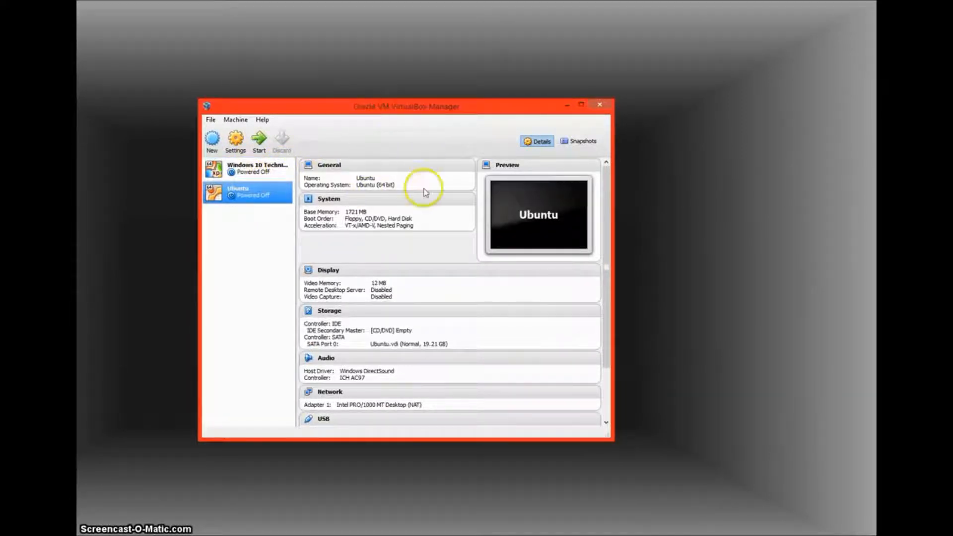
{"action": "left_click", "coordinate": [271, 171]}
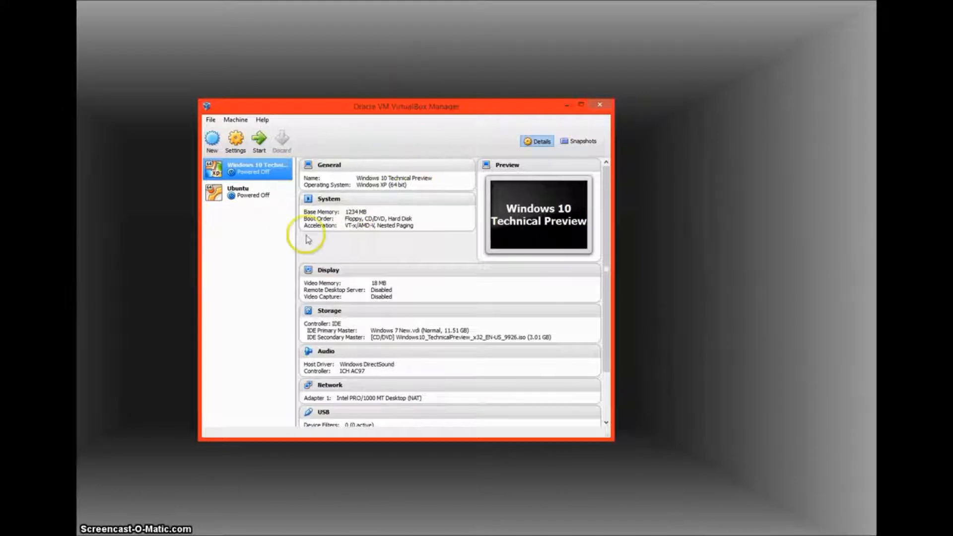
{"action": "left_click", "coordinate": [237, 121]}
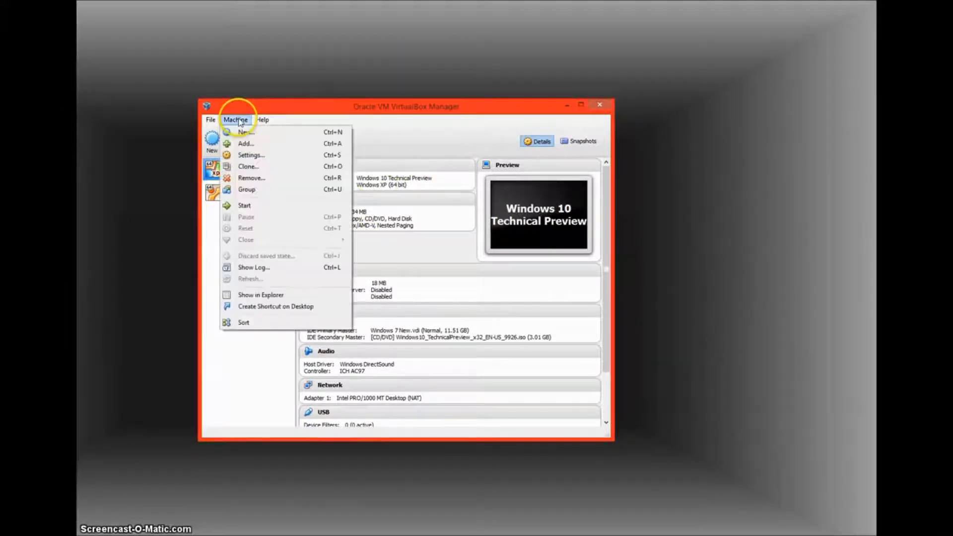
{"action": "left_click", "coordinate": [230, 120]}
{"action": "left_click", "coordinate": [334, 183]}
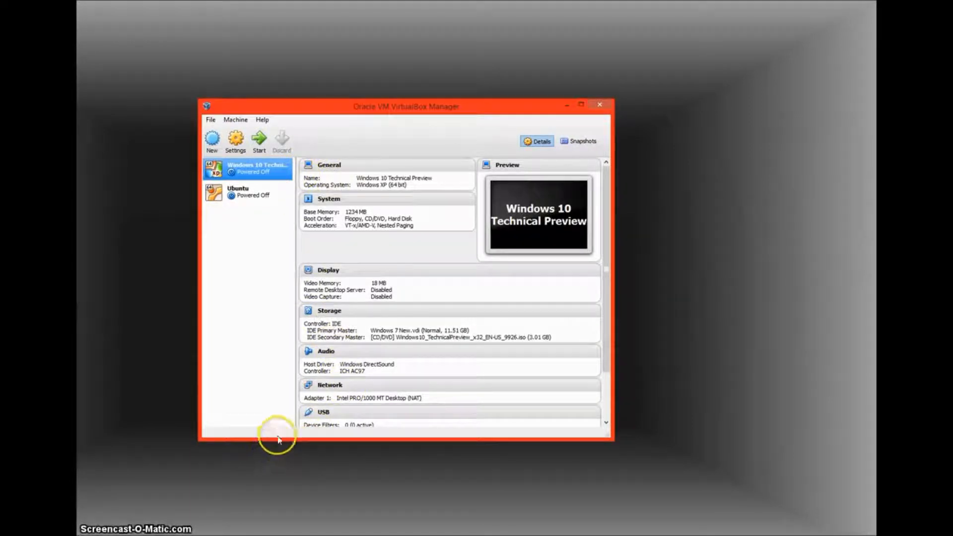
Step: Enlarge the VirtualBox Manager window so more machine details fit, and reposition it on the desktop
{"action": "left_click_drag", "start_coordinate": [279, 439], "coordinate": [297, 471]}
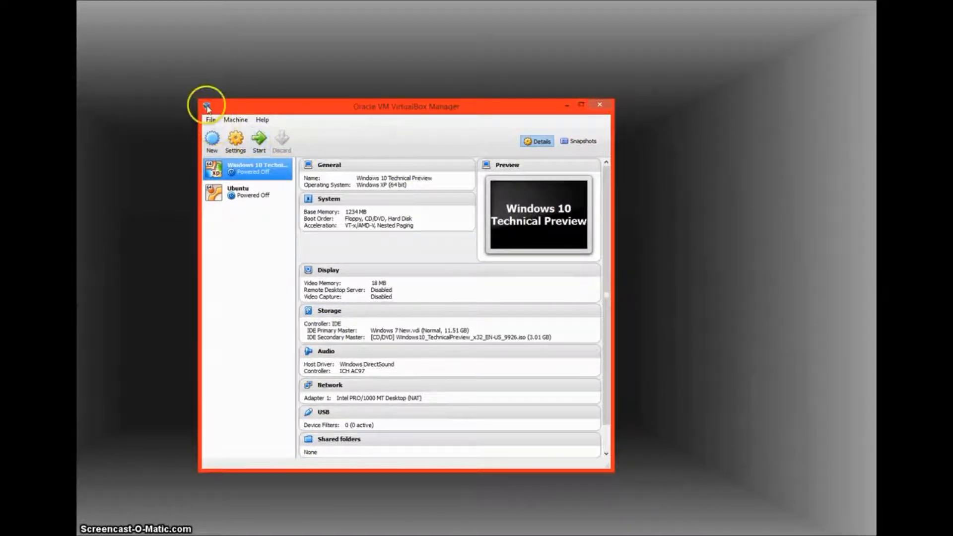
{"action": "left_click_drag", "start_coordinate": [196, 96], "coordinate": [166, 74]}
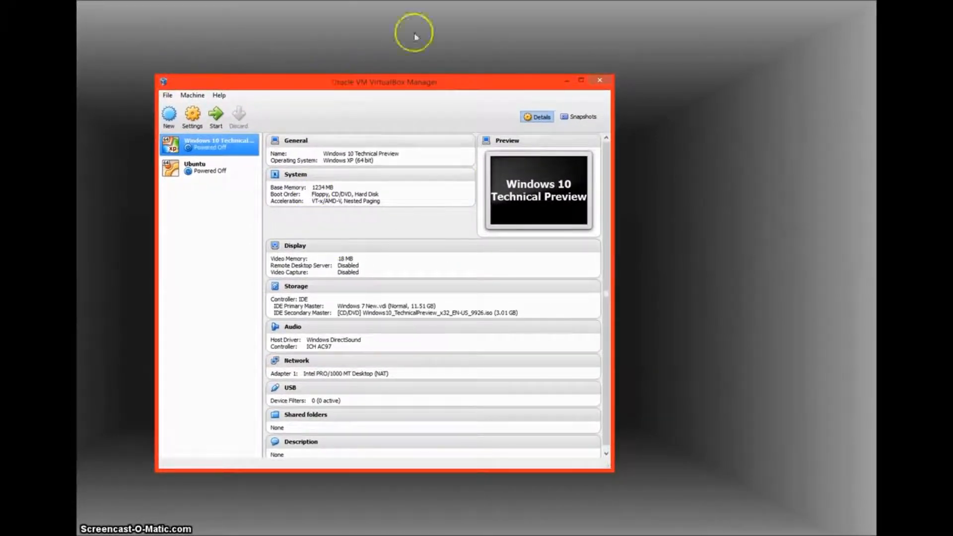
{"action": "left_click_drag", "start_coordinate": [370, 78], "coordinate": [410, 77]}
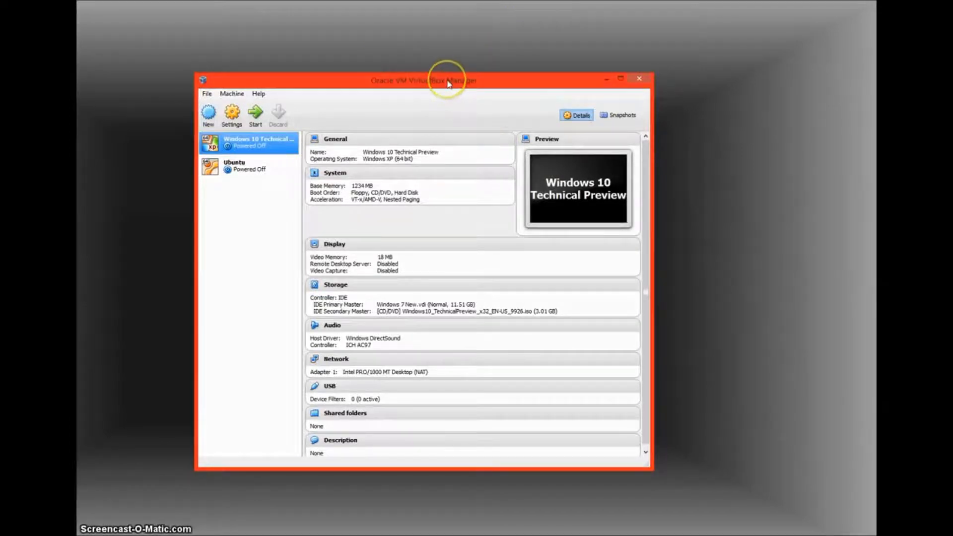
{"action": "left_click_drag", "start_coordinate": [449, 73], "coordinate": [431, 122]}
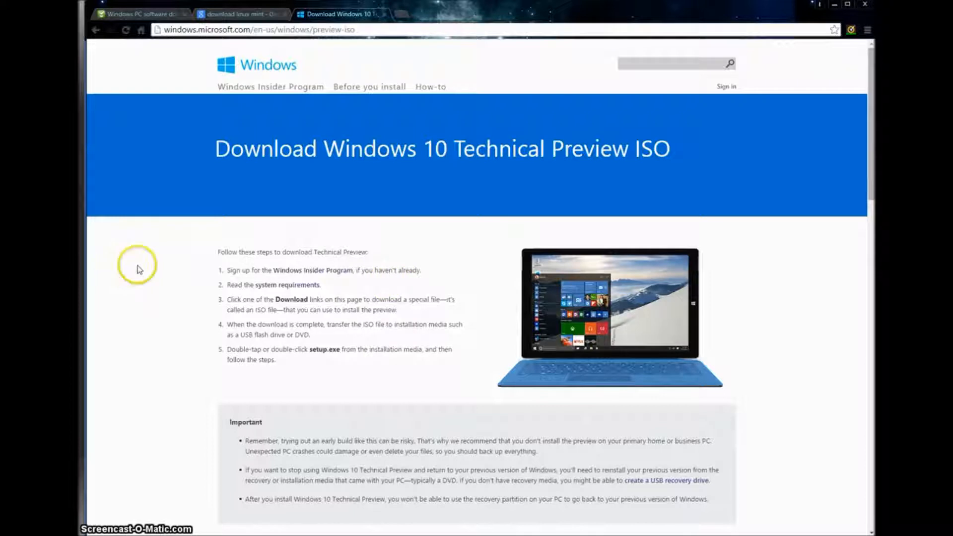
Step: Search Google for windows 7 in a new browser tab
{"action": "left_click", "coordinate": [403, 15]}
{"action": "type", "text": "windows 7"}
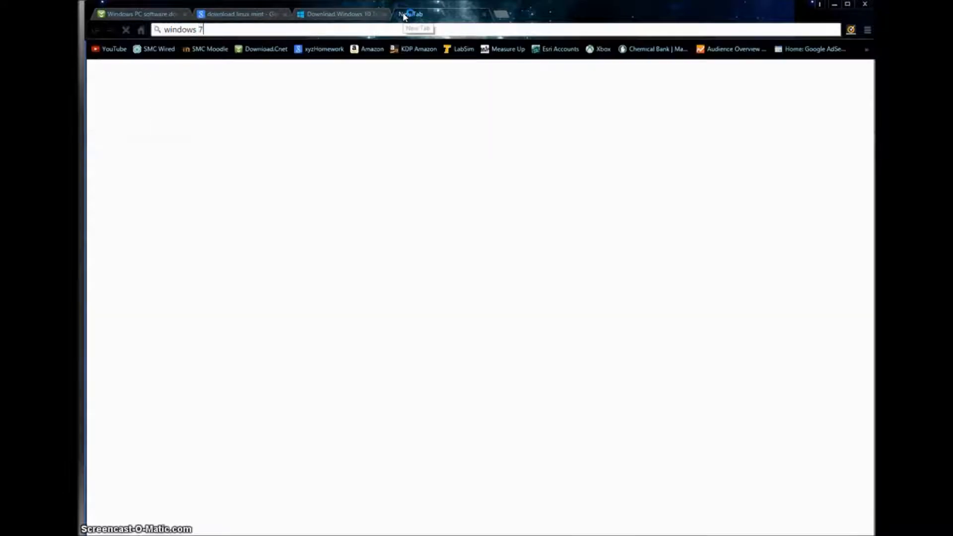
{"action": "key", "text": "Return"}
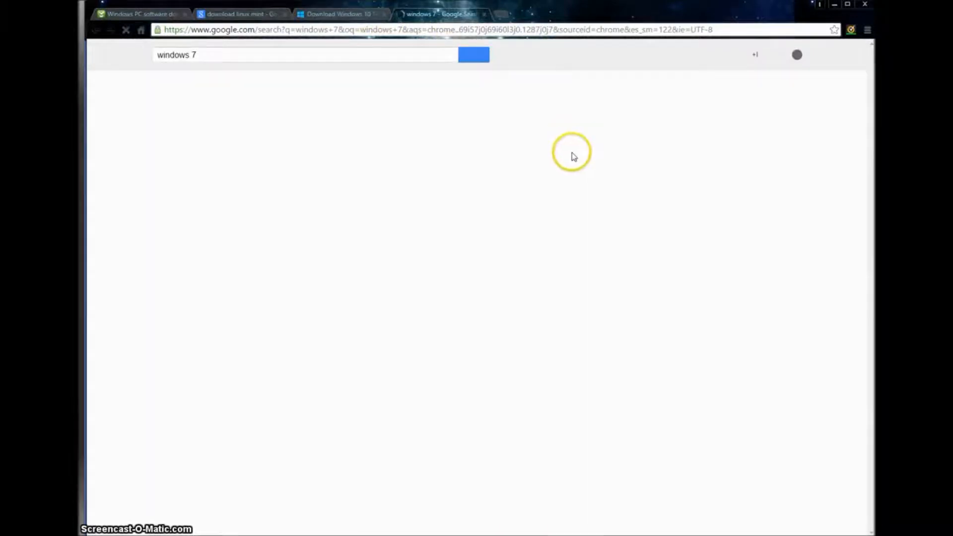
{"action": "left_click", "coordinate": [538, 202]}
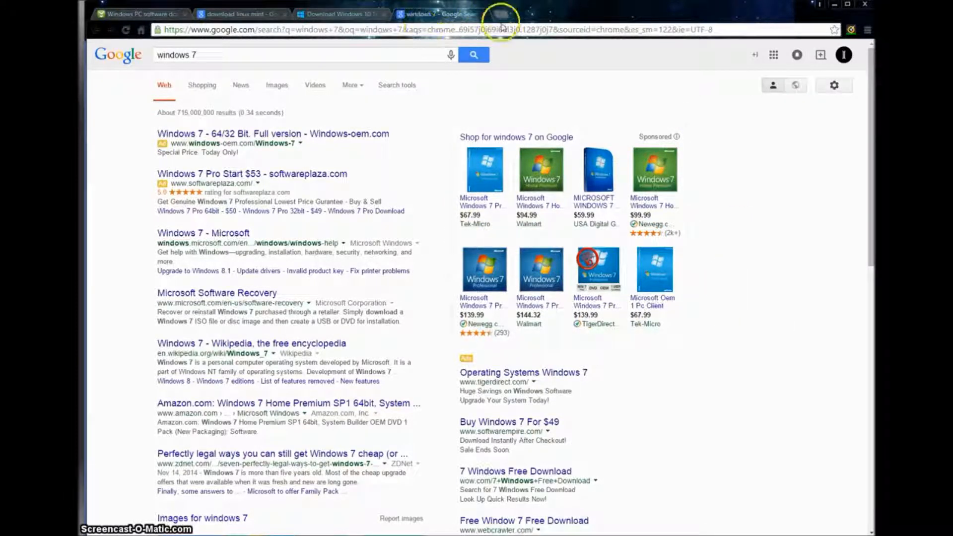
Step: Search for dreamspark and open the sign-in page of the Microsoft DreamSpark student site
{"action": "left_click", "coordinate": [415, 55]}
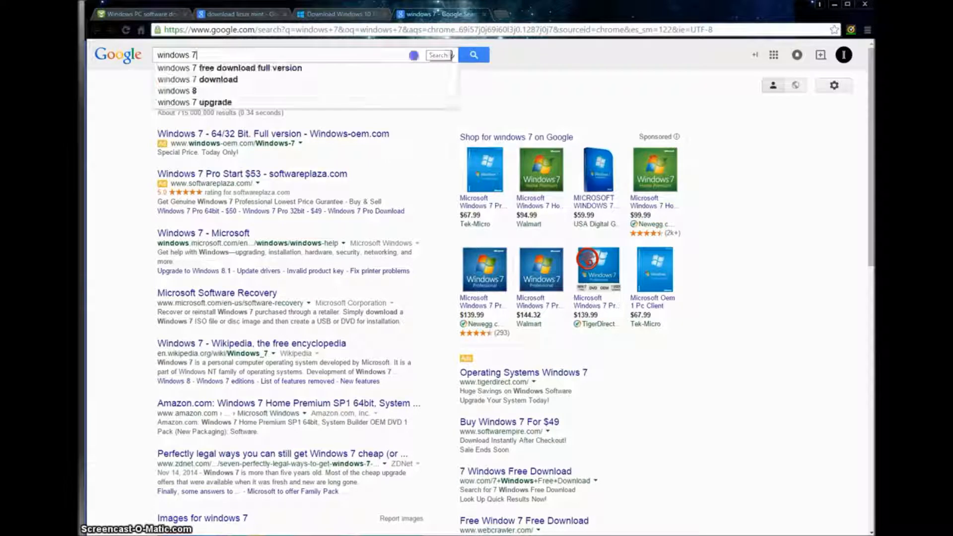
{"action": "type", "text": "dream"}
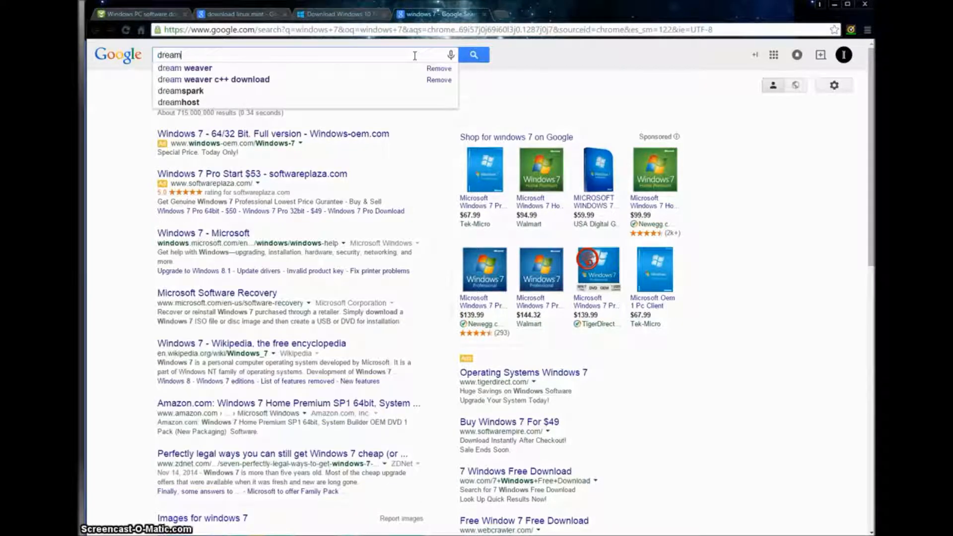
{"action": "type", "text": "spark"}
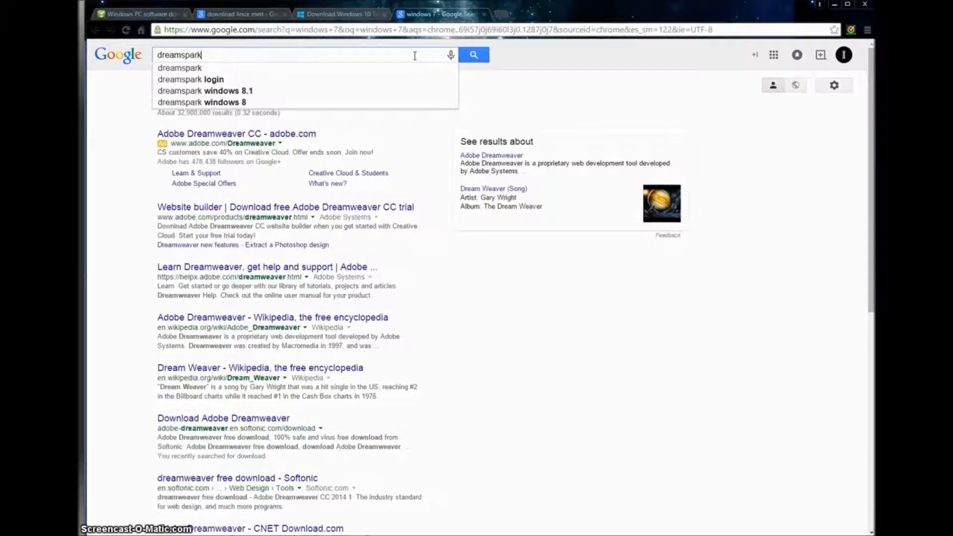
{"action": "key", "text": "Return"}
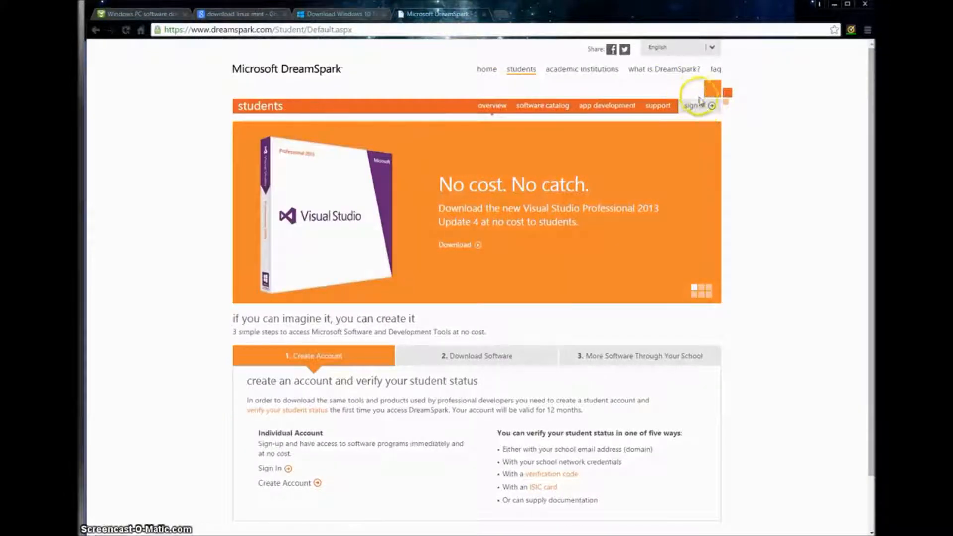
{"action": "left_click", "coordinate": [702, 113]}
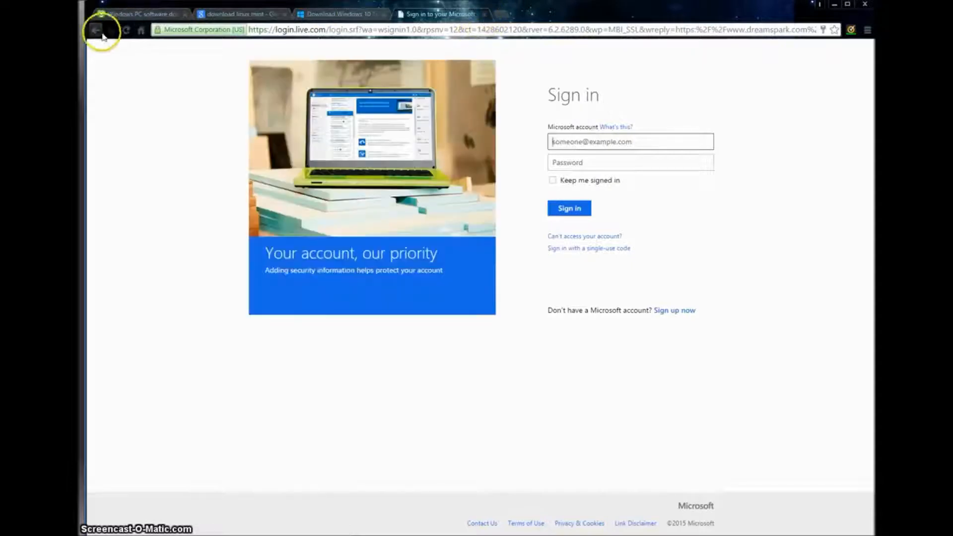
Step: Return to the Download Windows 10 Technical Preview ISO page and review its download instructions
{"action": "left_click", "coordinate": [362, 16]}
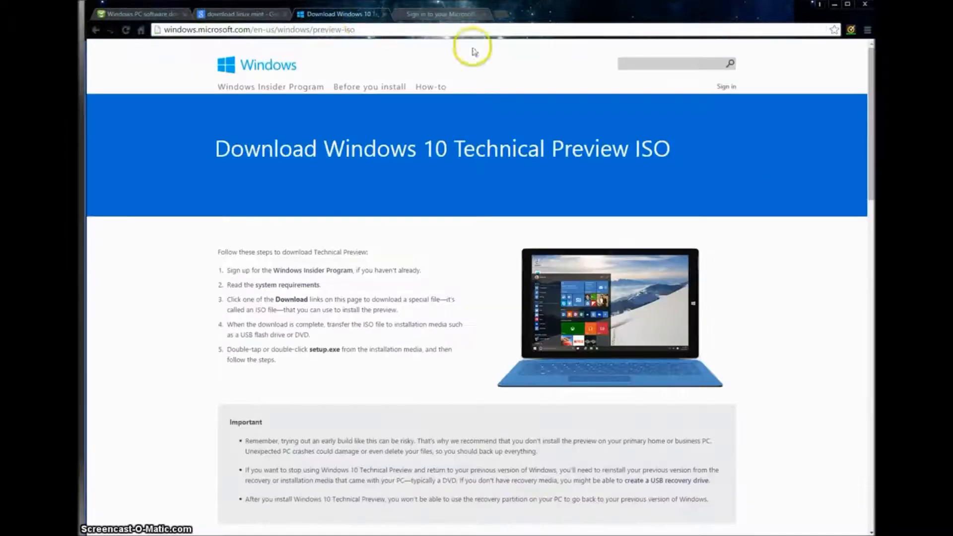
{"action": "left_click_drag", "start_coordinate": [417, 377], "coordinate": [471, 317]}
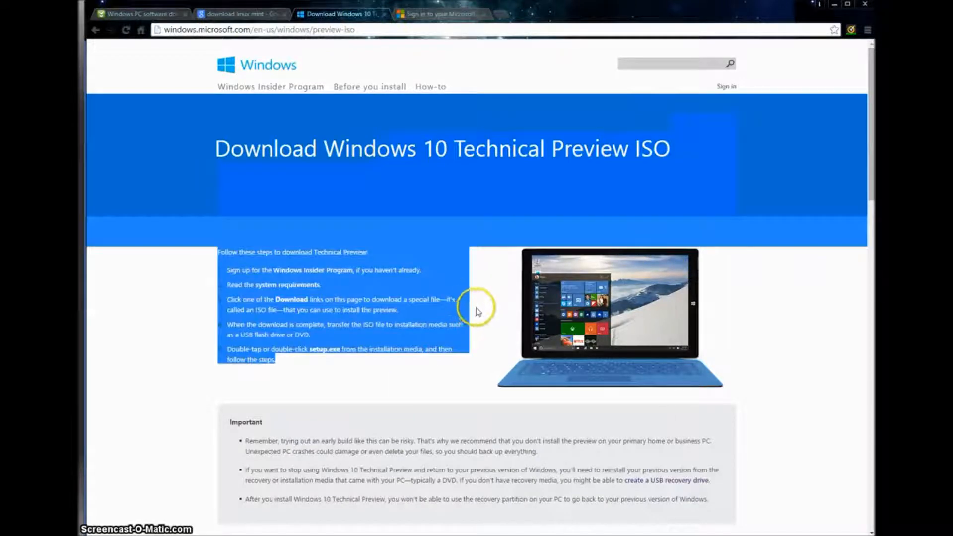
{"action": "left_click", "coordinate": [477, 310]}
{"action": "left_click", "coordinate": [301, 170]}
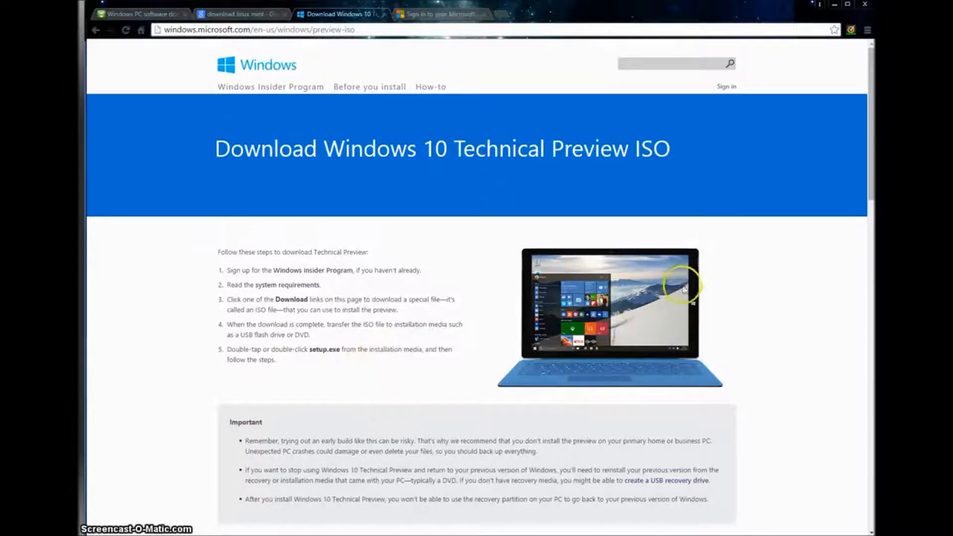
{"action": "left_click_drag", "start_coordinate": [771, 379], "coordinate": [649, 313]}
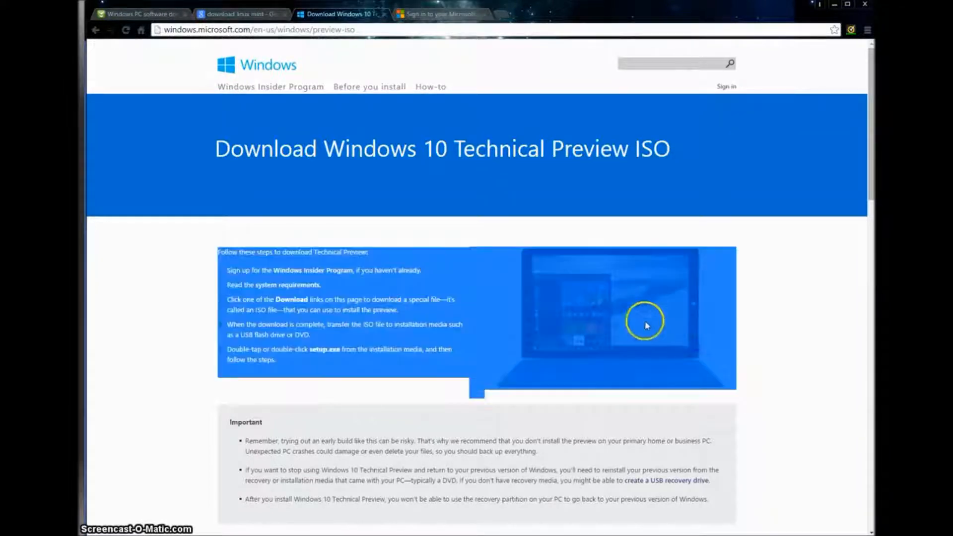
{"action": "left_click", "coordinate": [767, 358]}
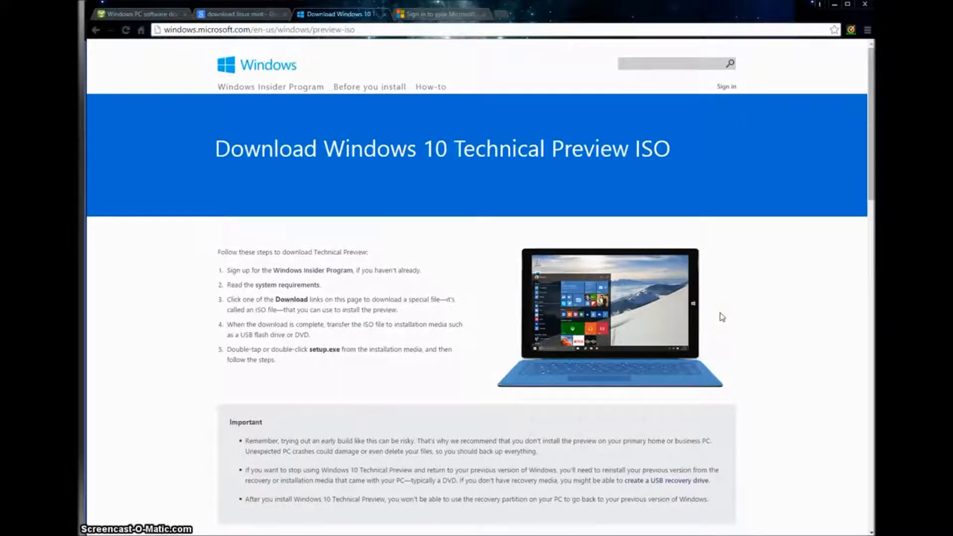
Step: Switch to the Google results for download linux mint and run that search again
{"action": "left_click", "coordinate": [225, 17]}
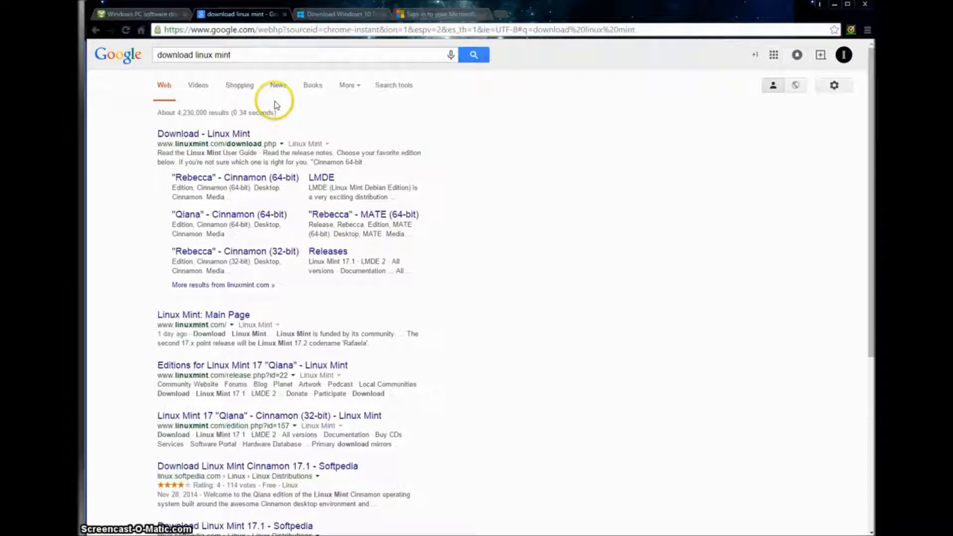
{"action": "mouse_move", "coordinate": [243, 53]}
{"action": "left_mouse_down"}
{"action": "mouse_move", "coordinate": [201, 51]}
{"action": "mouse_move", "coordinate": [234, 50]}
{"action": "left_mouse_up"}
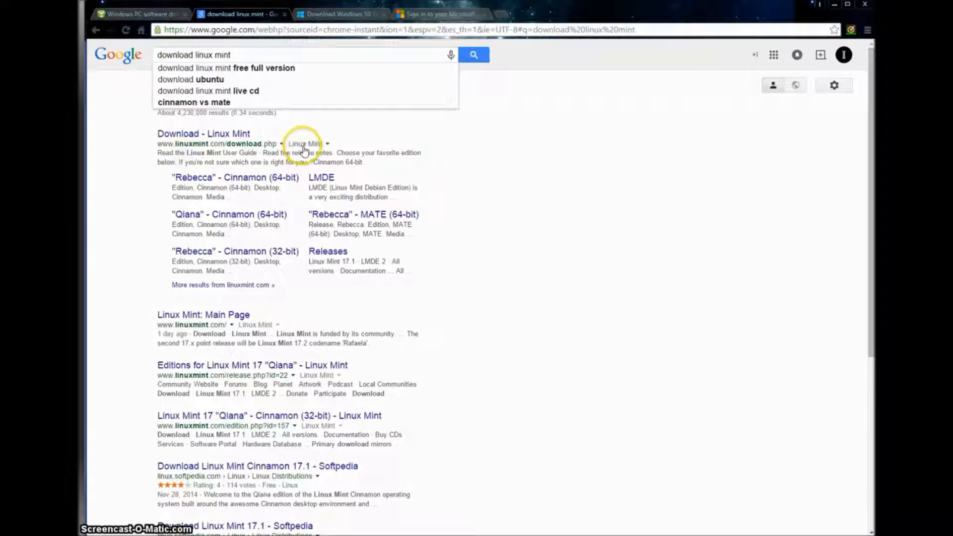
{"action": "left_click", "coordinate": [400, 56]}
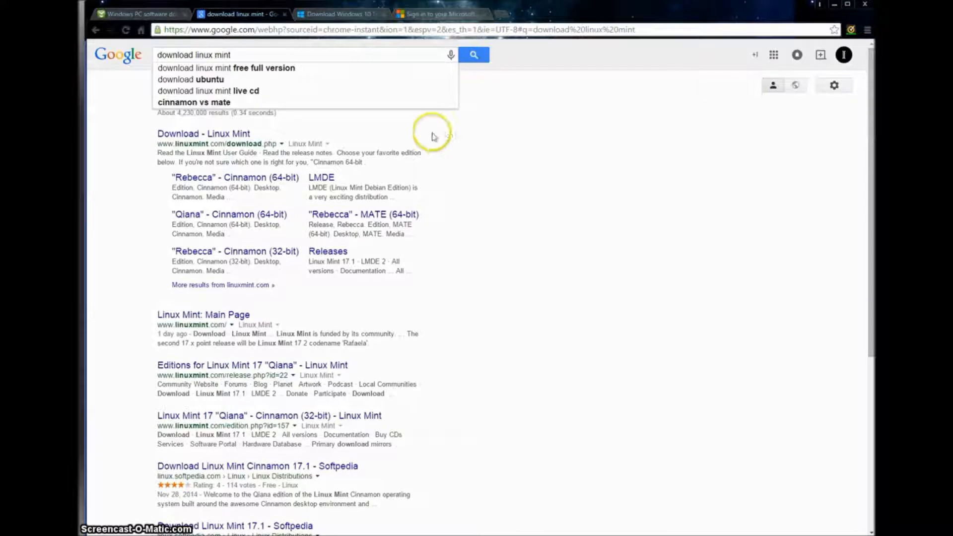
{"action": "left_click", "coordinate": [476, 55]}
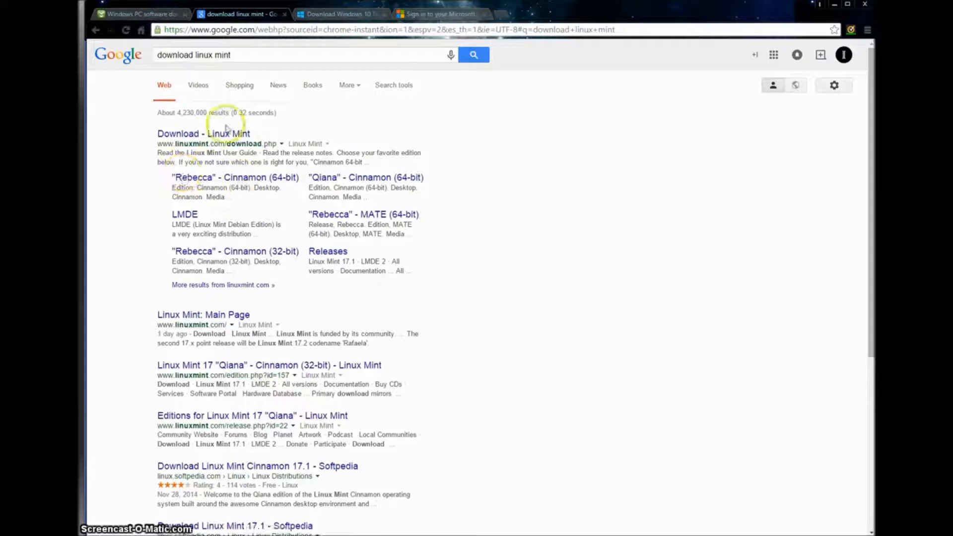
{"action": "left_click_drag", "start_coordinate": [232, 55], "coordinate": [195, 55]}
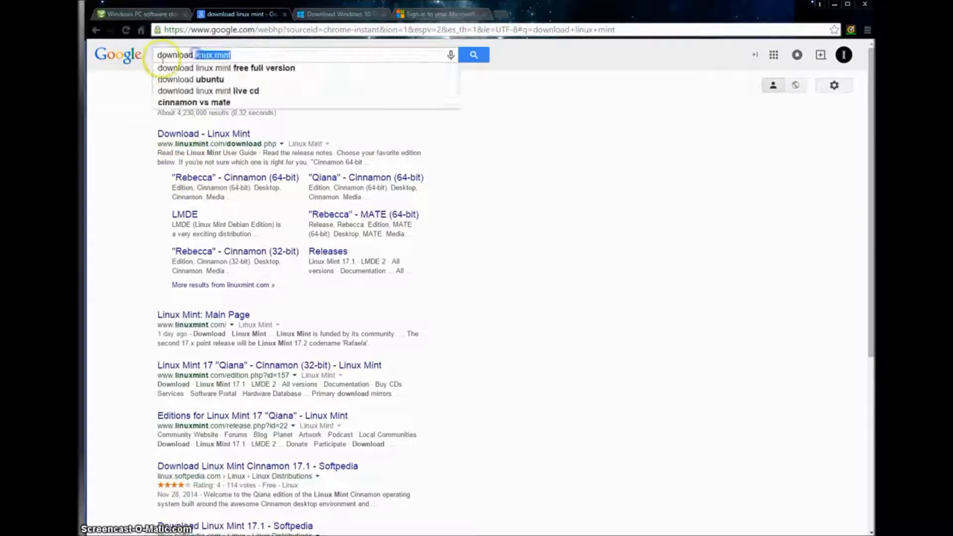
{"action": "left_click", "coordinate": [202, 52]}
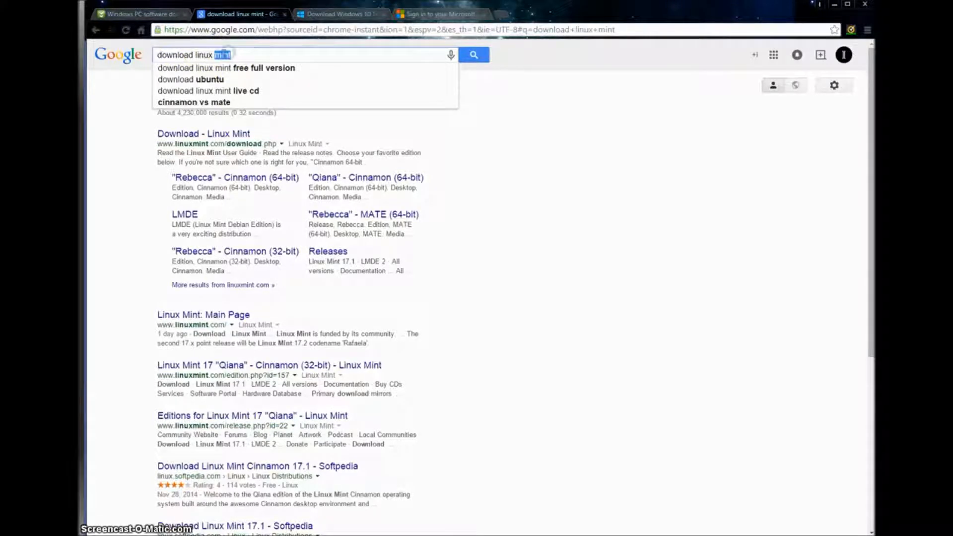
{"action": "right_click", "coordinate": [204, 56]}
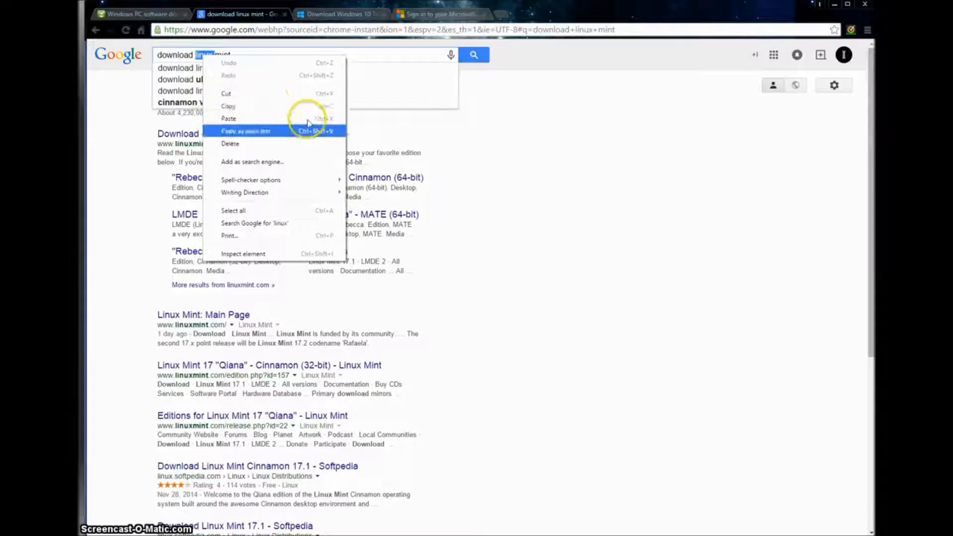
{"action": "left_click", "coordinate": [279, 111]}
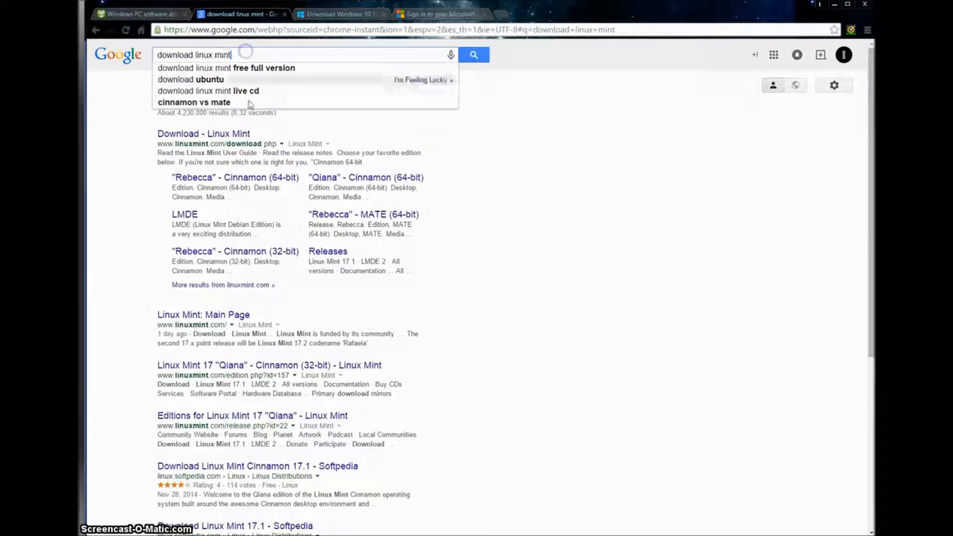
{"action": "left_click", "coordinate": [379, 130]}
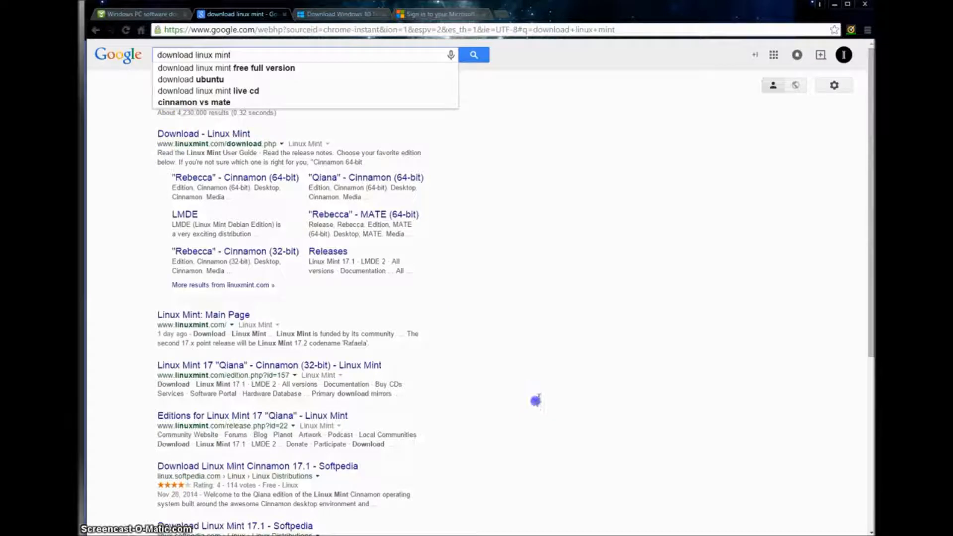
Step: Replace the current Google query with linux and run the search
{"action": "left_click", "coordinate": [219, 53]}
{"action": "type", "text": "li"}
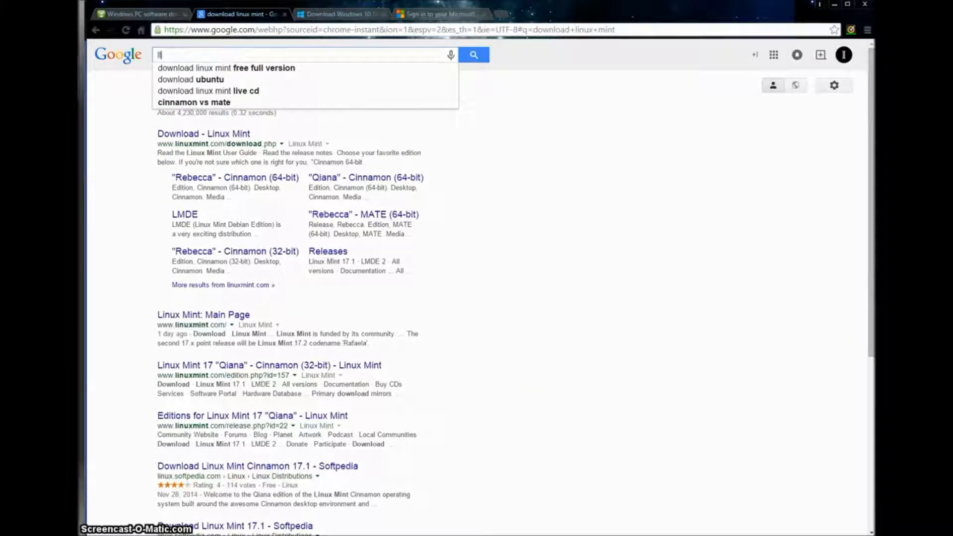
{"action": "type", "text": "nux"}
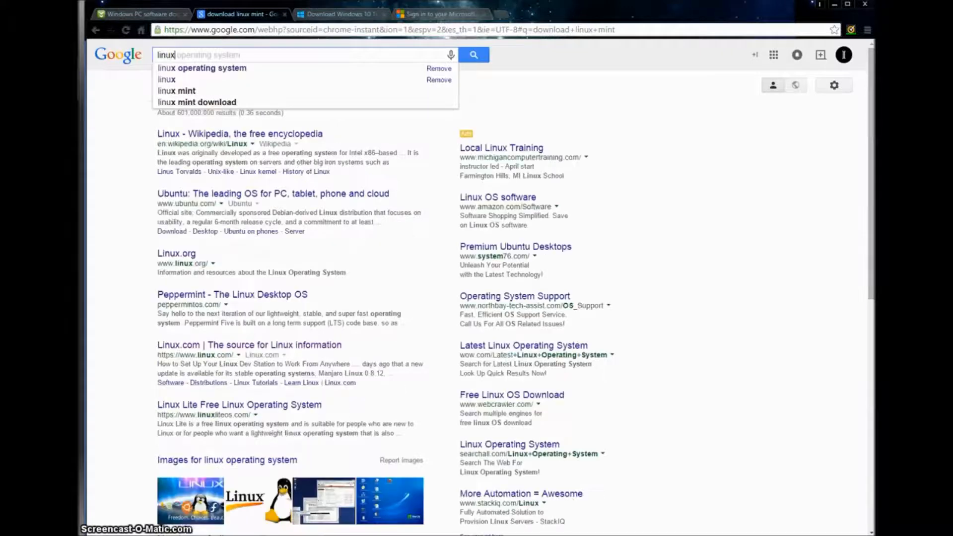
{"action": "key", "text": "Return"}
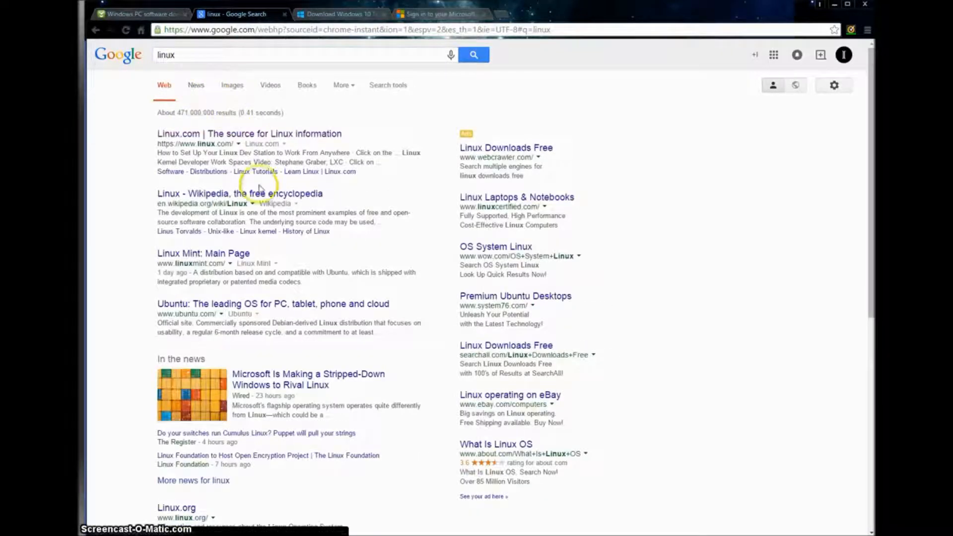
Step: Search for linux operating systems and open the article Analysis of the top 10 Linux operating systems to read its Linux Mint section
{"action": "type", "text": "o"}
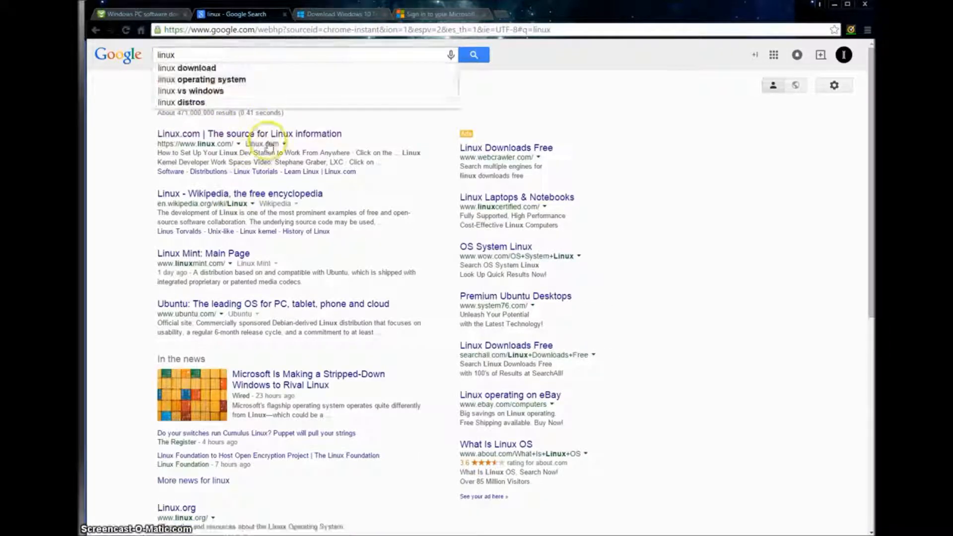
{"action": "type", "text": "perating systems"}
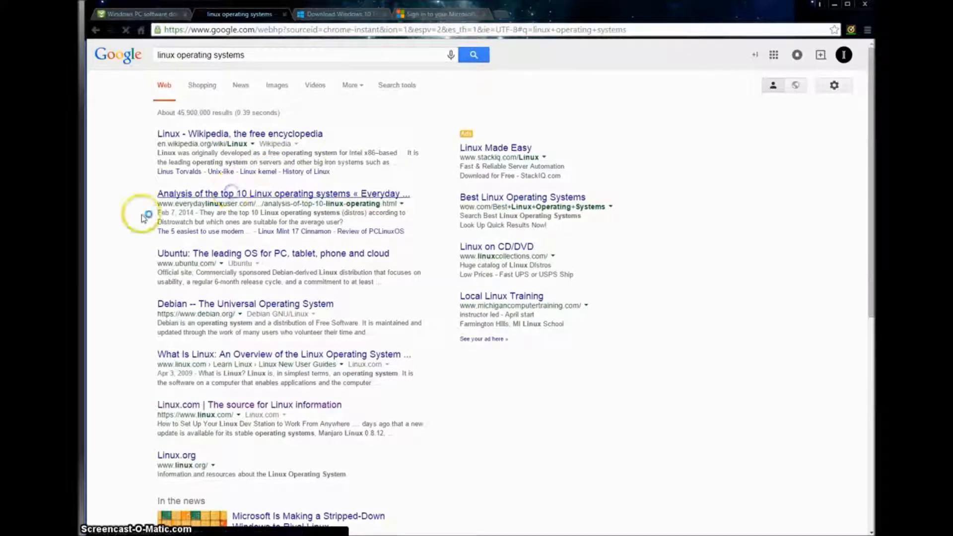
{"action": "left_click", "coordinate": [214, 194]}
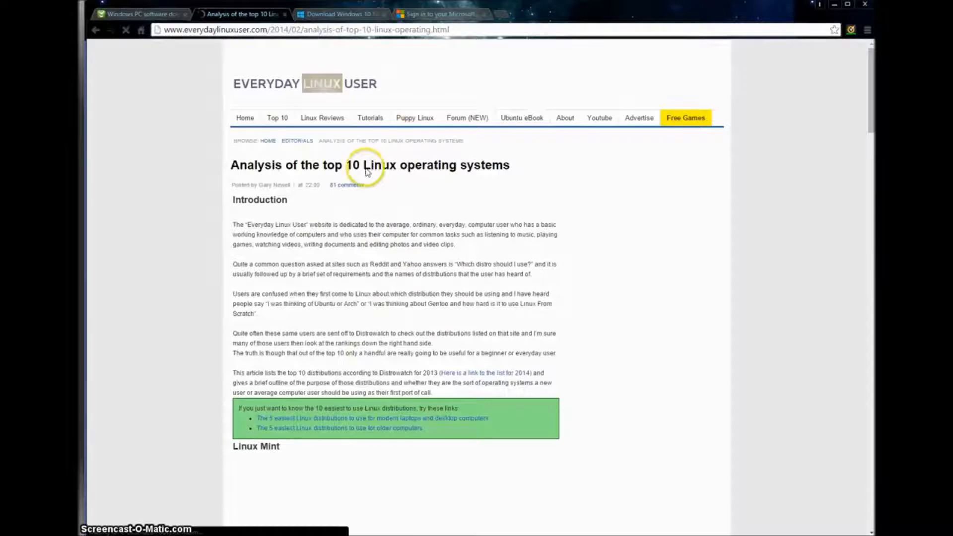
{"action": "scroll", "coordinate": [365, 238], "scroll_direction": "down", "scroll_amount": 4}
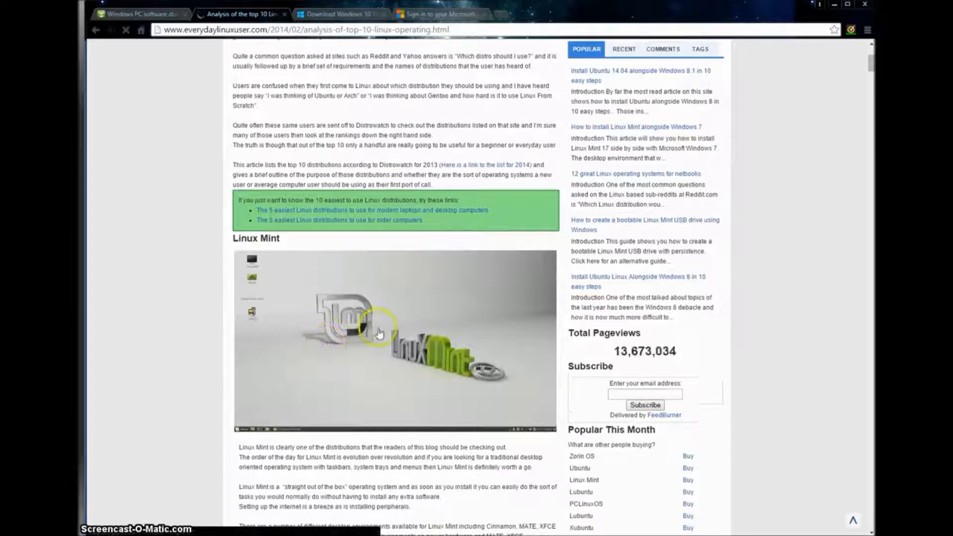
Step: Search the web for linux mint from the article's browser tab
{"action": "left_click", "coordinate": [213, 29]}
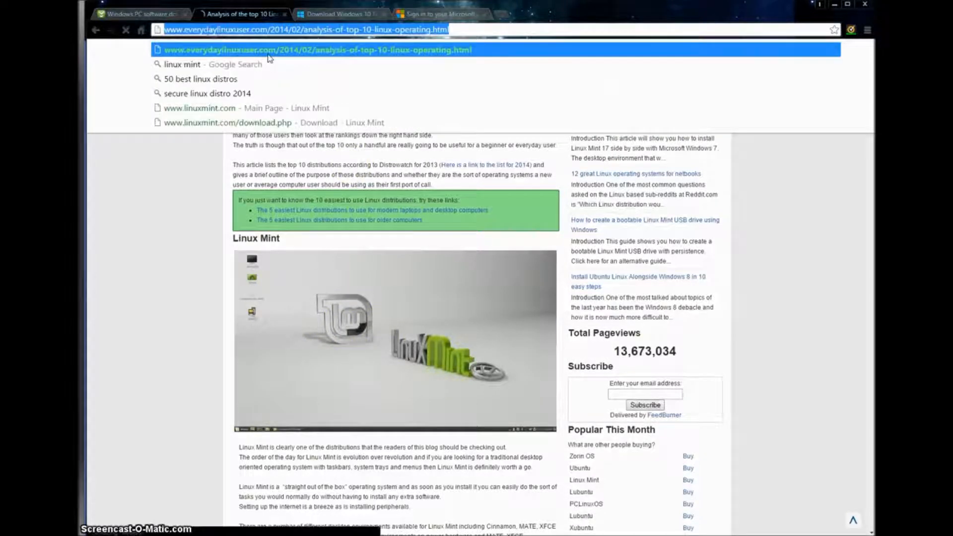
{"action": "type", "text": "linu"}
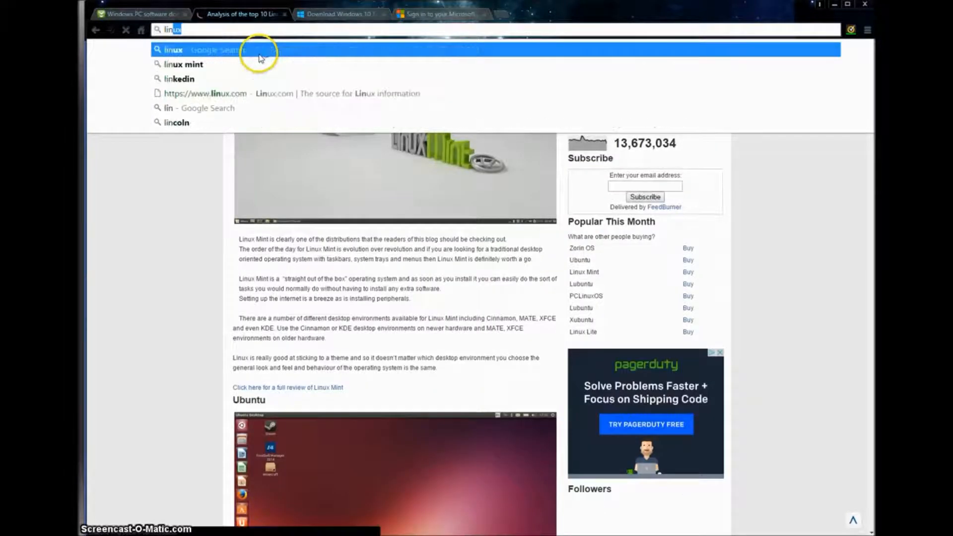
{"action": "type", "text": "x"}
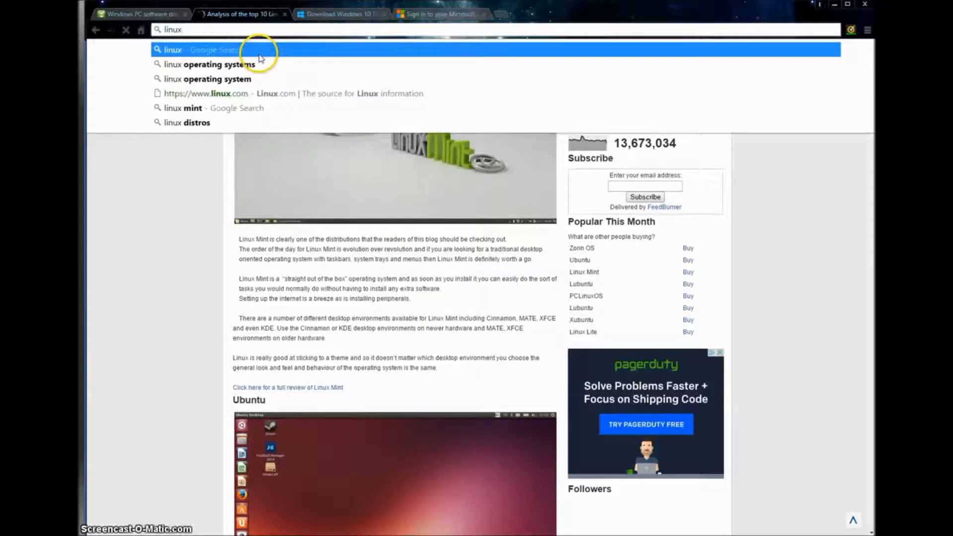
{"action": "type", "text": " mint"}
{"action": "key", "text": "Return"}
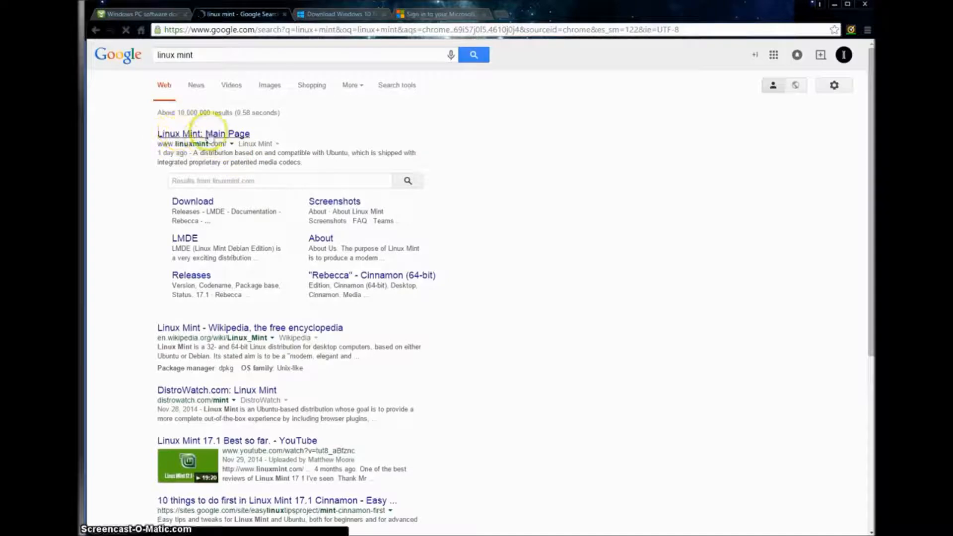
Step: Open the Linux Mint download page from the search results and review the download links for each edition
{"action": "left_click", "coordinate": [193, 202]}
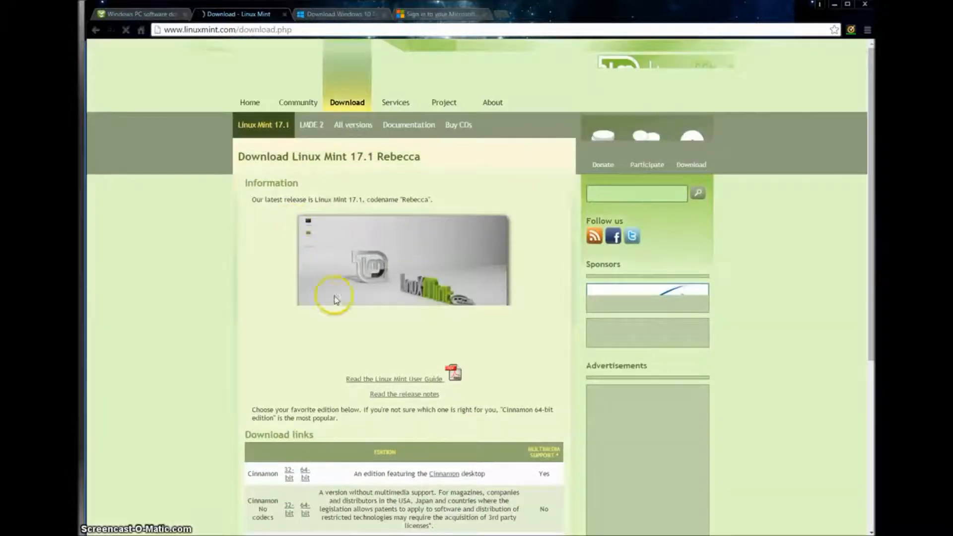
{"action": "scroll", "coordinate": [347, 447], "scroll_direction": "down", "scroll_amount": 4}
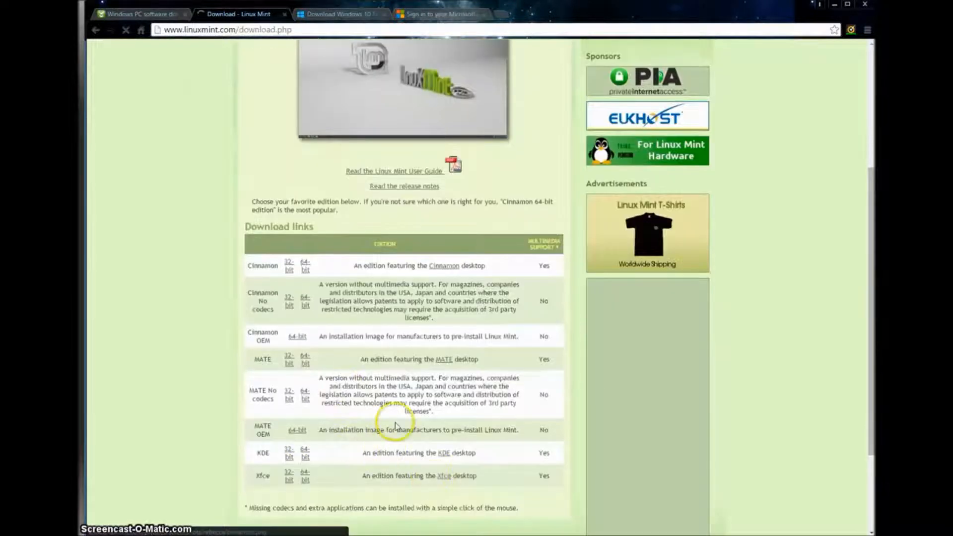
{"action": "scroll", "coordinate": [367, 392], "scroll_direction": "up", "scroll_amount": 4}
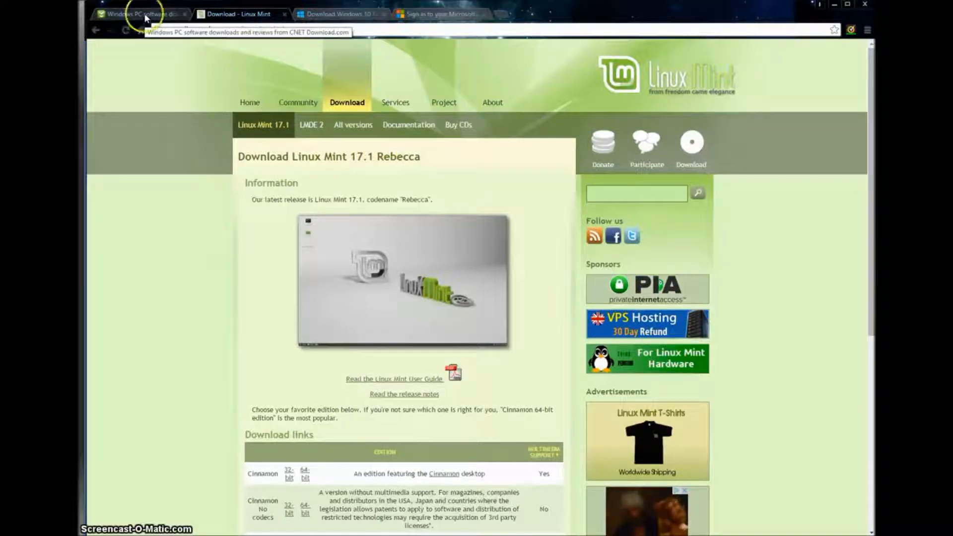
Step: Return to the CNET Download.com page and open the Operating Systems & Updates category under Utilities & Operating Systems
{"action": "left_click", "coordinate": [145, 15]}
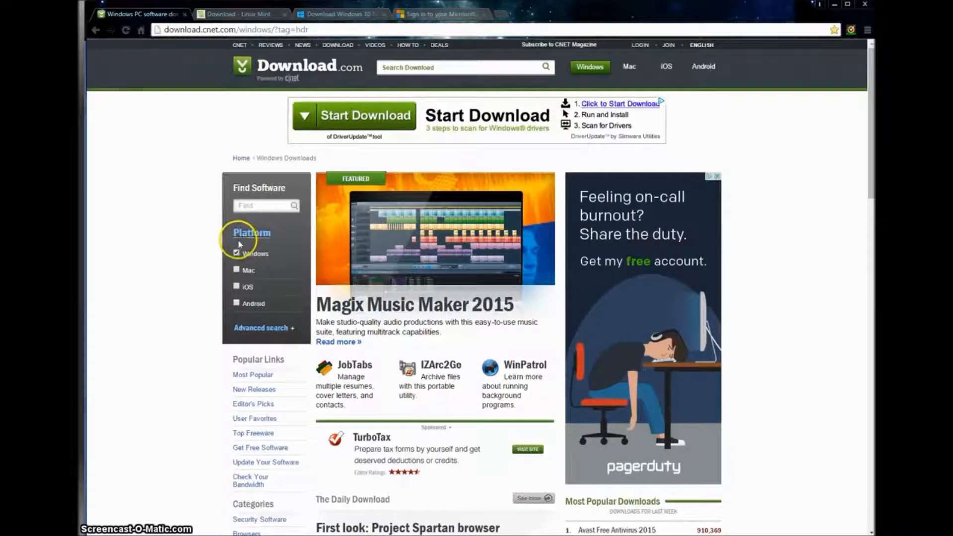
{"action": "scroll", "coordinate": [164, 268], "scroll_direction": "down", "scroll_amount": 5}
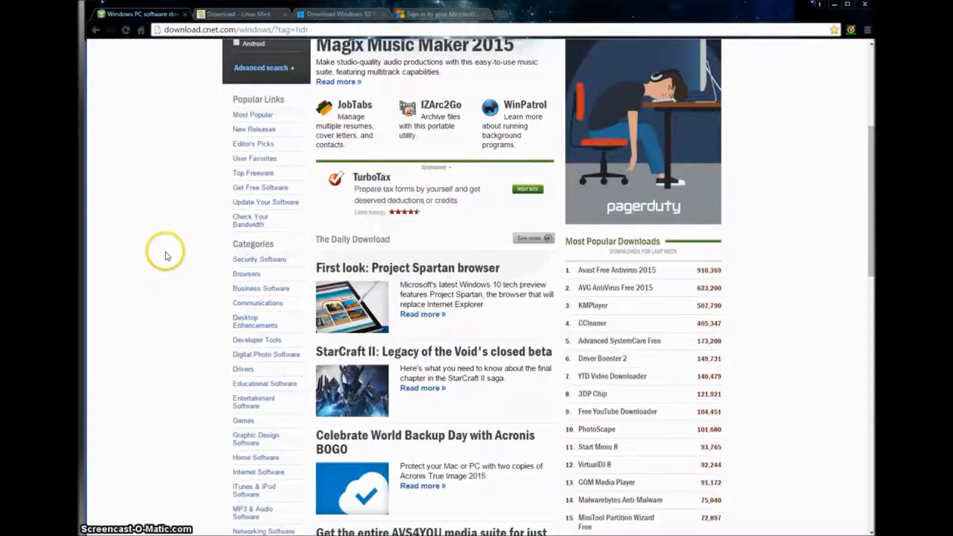
{"action": "scroll", "coordinate": [166, 259], "scroll_direction": "down", "scroll_amount": 4}
{"action": "mouse_move", "coordinate": [248, 392]}
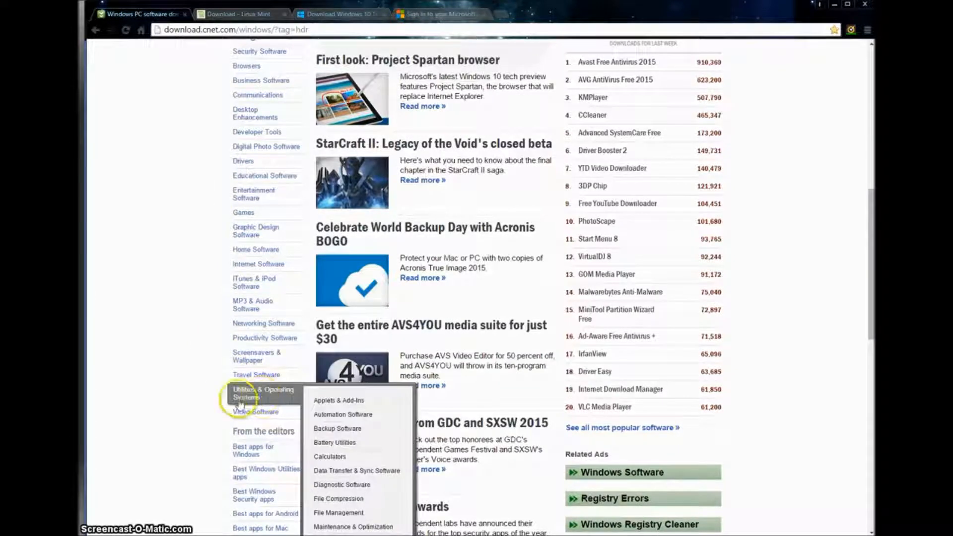
{"action": "scroll", "coordinate": [332, 399], "scroll_direction": "down", "scroll_amount": 3}
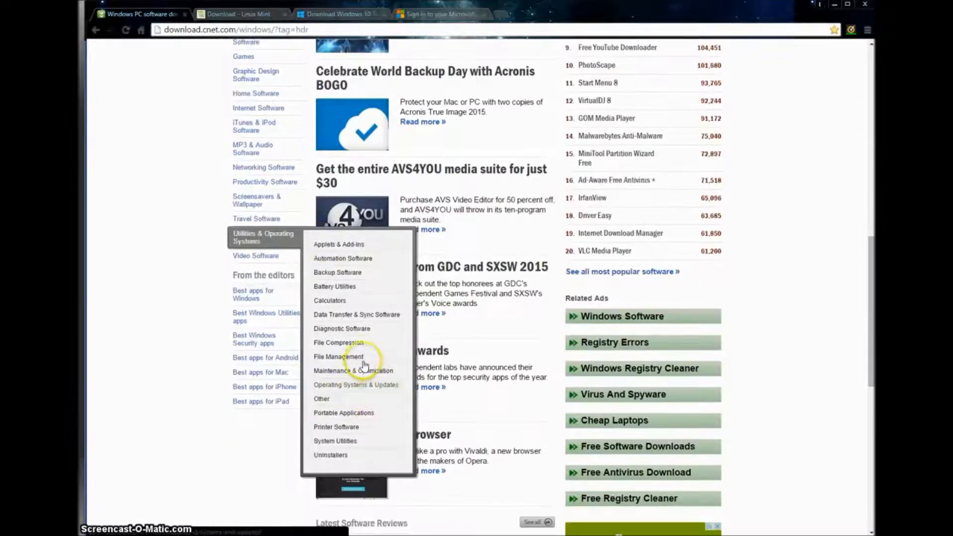
{"action": "left_click", "coordinate": [336, 385]}
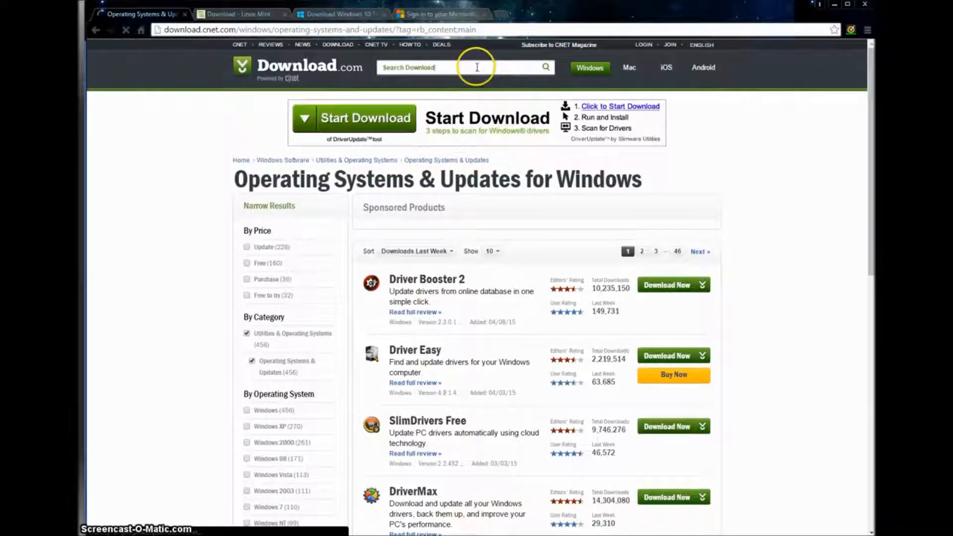
Step: Look over the Operating Systems & Updates for Windows page, including its filters and download listings
{"action": "left_click", "coordinate": [418, 70]}
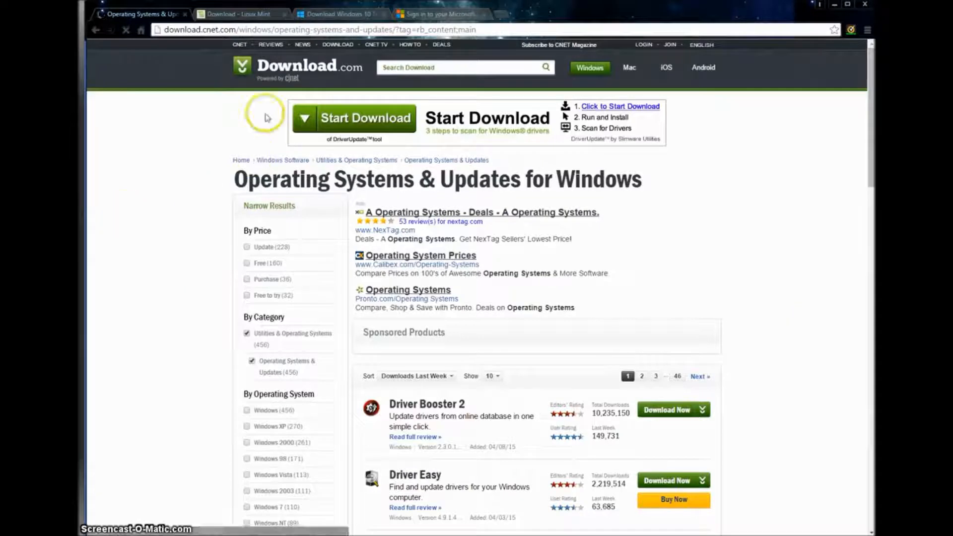
{"action": "left_click", "coordinate": [272, 70]}
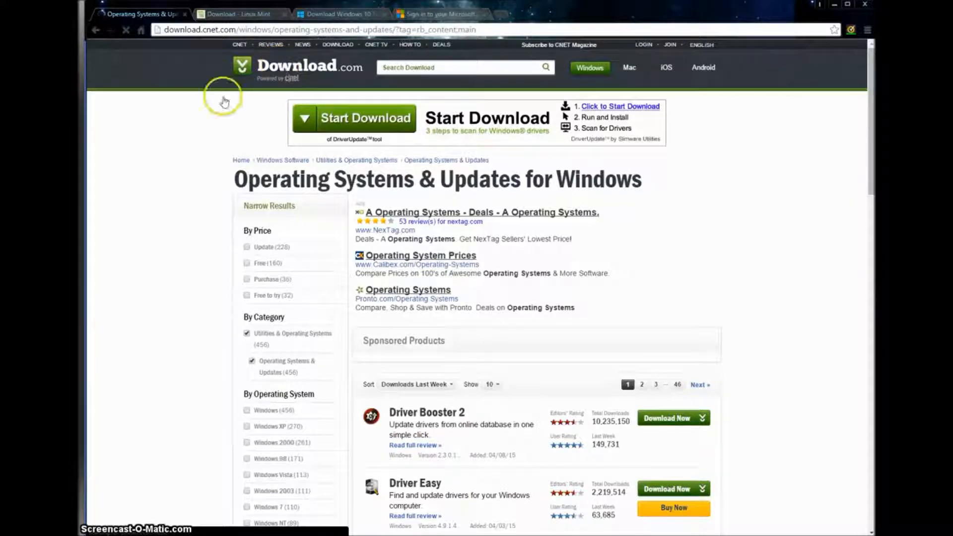
{"action": "scroll", "coordinate": [192, 144], "scroll_direction": "down", "scroll_amount": 3}
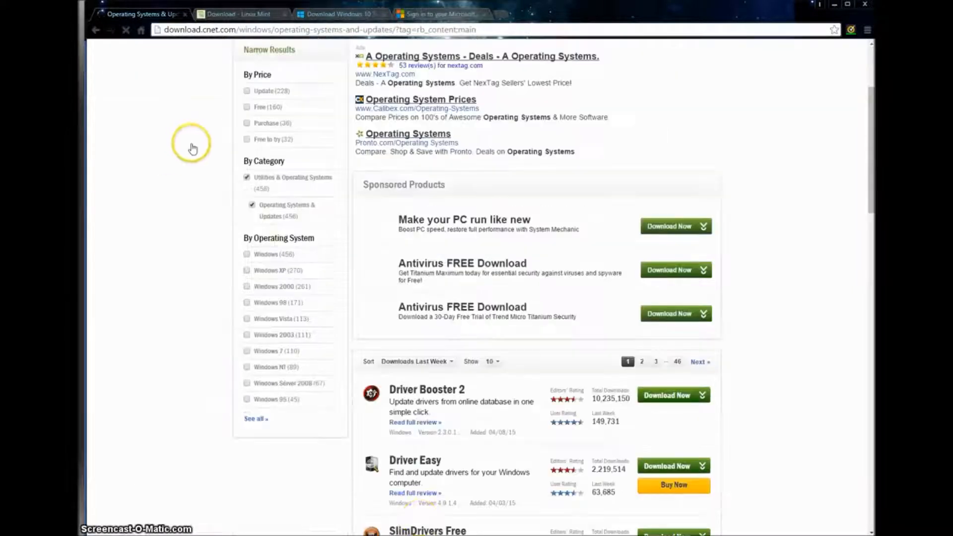
{"action": "scroll", "coordinate": [304, 262], "scroll_direction": "down", "scroll_amount": 4}
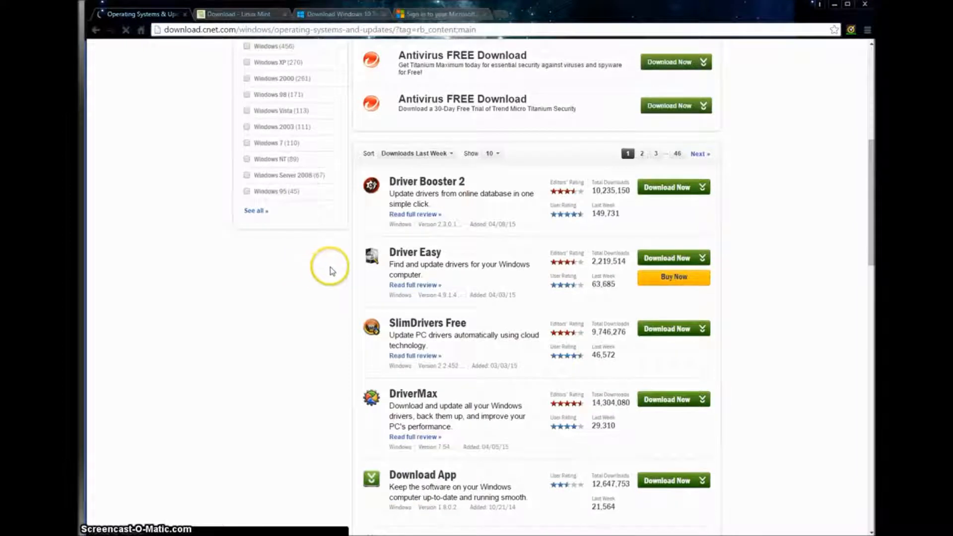
Step: Revisit the open Microsoft sign-in, Windows 10 Technical Preview, Linux Mint and CNET download pages
{"action": "left_click", "coordinate": [460, 16]}
{"action": "left_click", "coordinate": [97, 31]}
{"action": "left_click", "coordinate": [335, 14]}
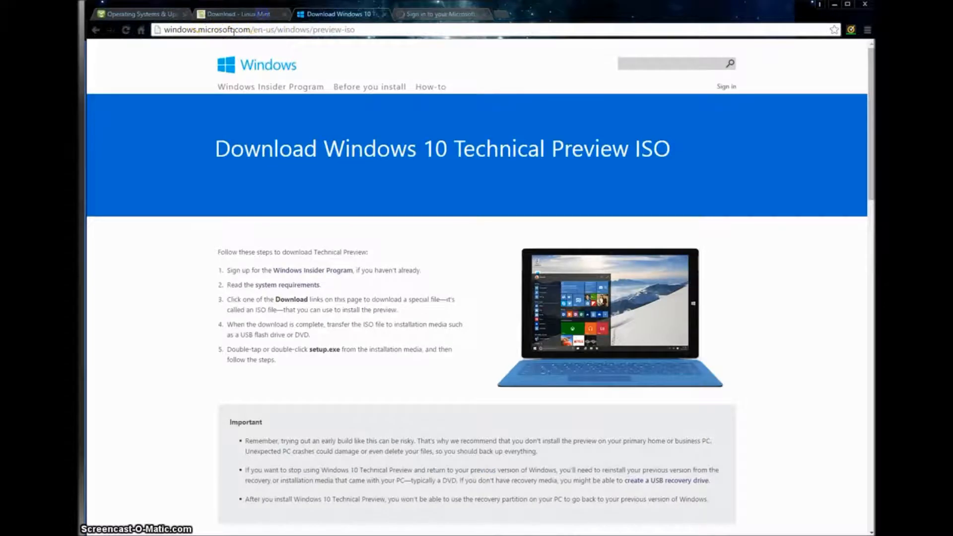
{"action": "left_click", "coordinate": [251, 14]}
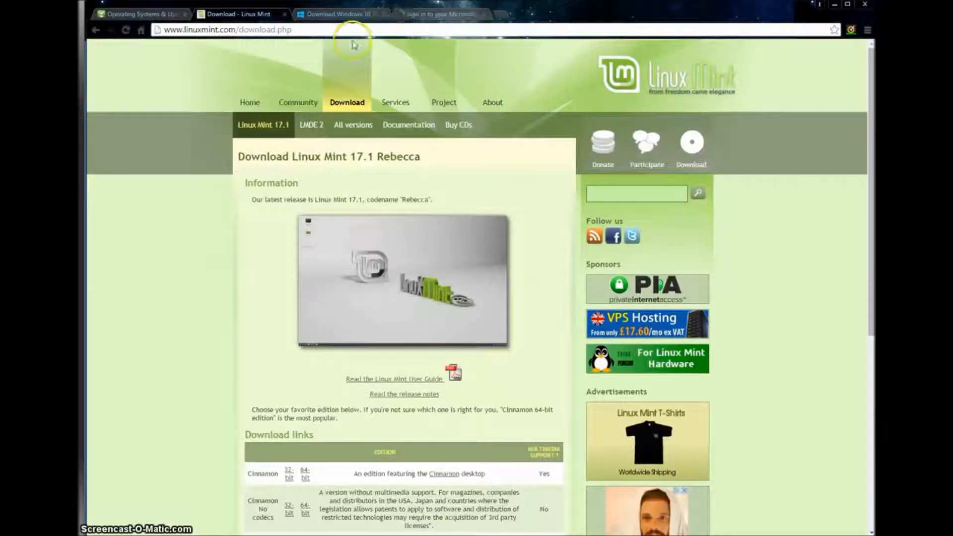
{"action": "left_click", "coordinate": [149, 14]}
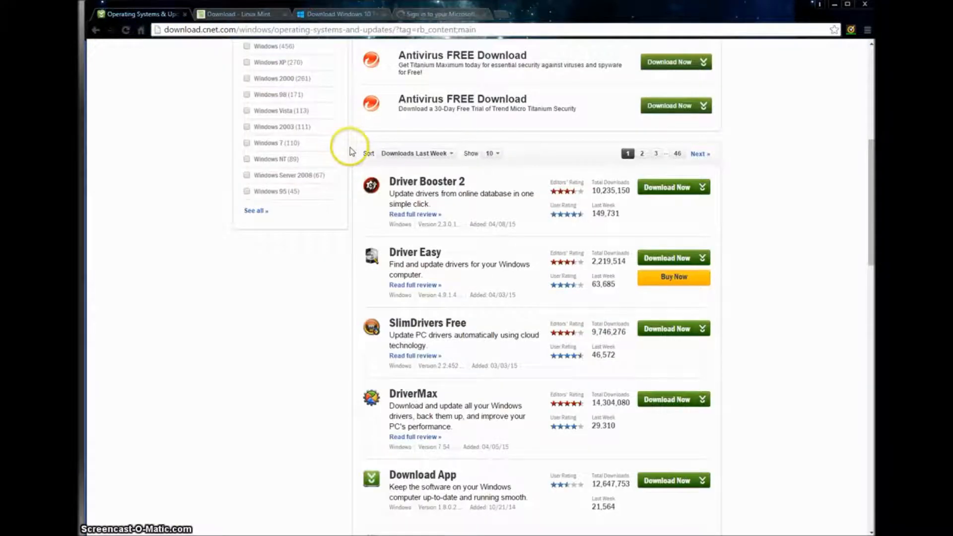
Step: Switch to Oracle VM VirtualBox Manager and view the details of the Windows 10 Technical Preview and Ubuntu machines
{"action": "left_click", "coordinate": [246, 46]}
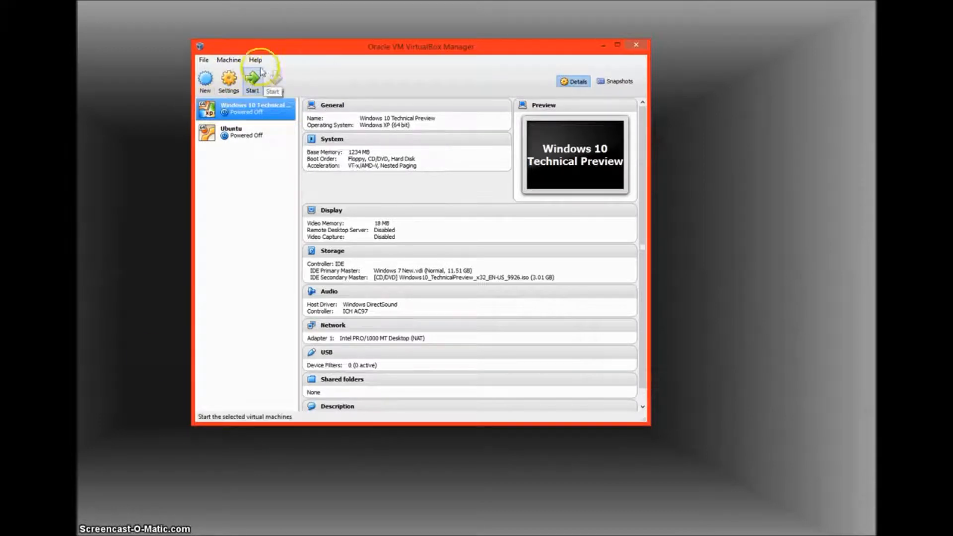
{"action": "left_click_drag", "start_coordinate": [334, 42], "coordinate": [355, 36]}
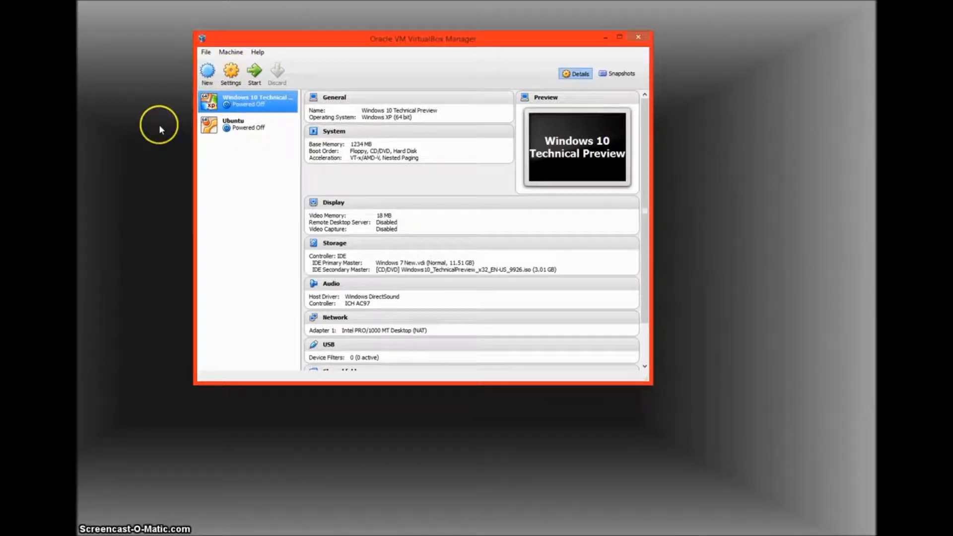
{"action": "left_click", "coordinate": [246, 124]}
{"action": "left_click", "coordinate": [251, 101]}
{"action": "left_click", "coordinate": [253, 126]}
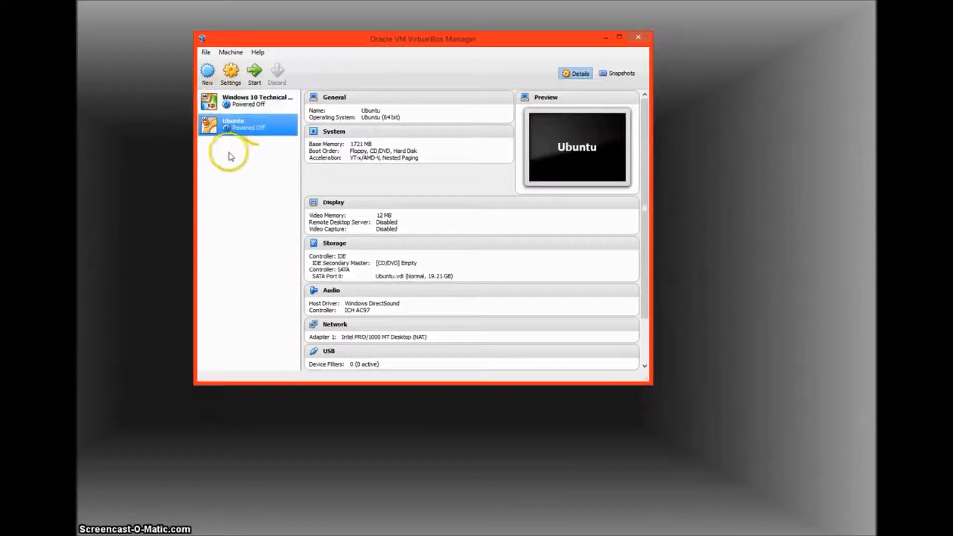
Step: Start creating a new virtual machine named windows 10 Technical Preview 2 with Microsoft Windows as its type
{"action": "left_click", "coordinate": [212, 70]}
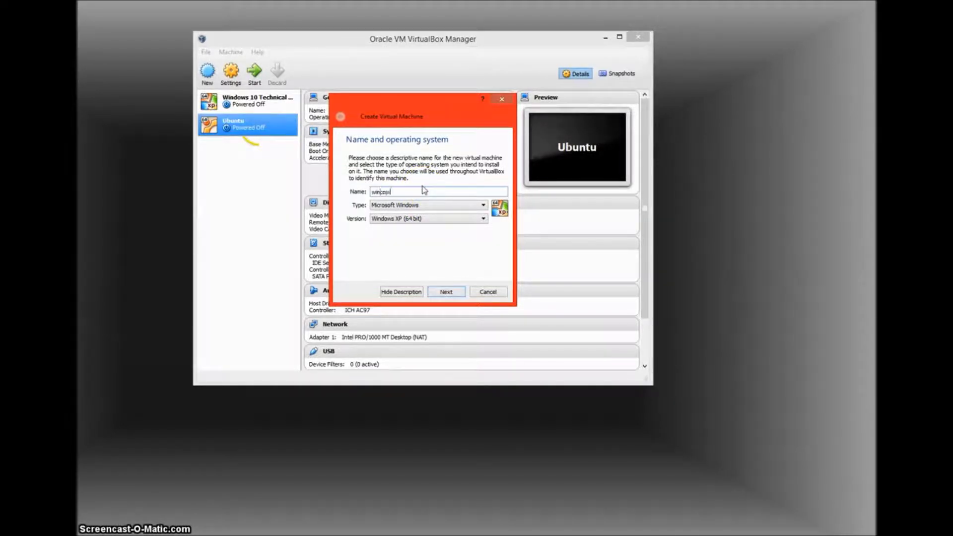
{"action": "key", "text": "BackSpace"}
{"action": "left_click", "coordinate": [448, 204]}
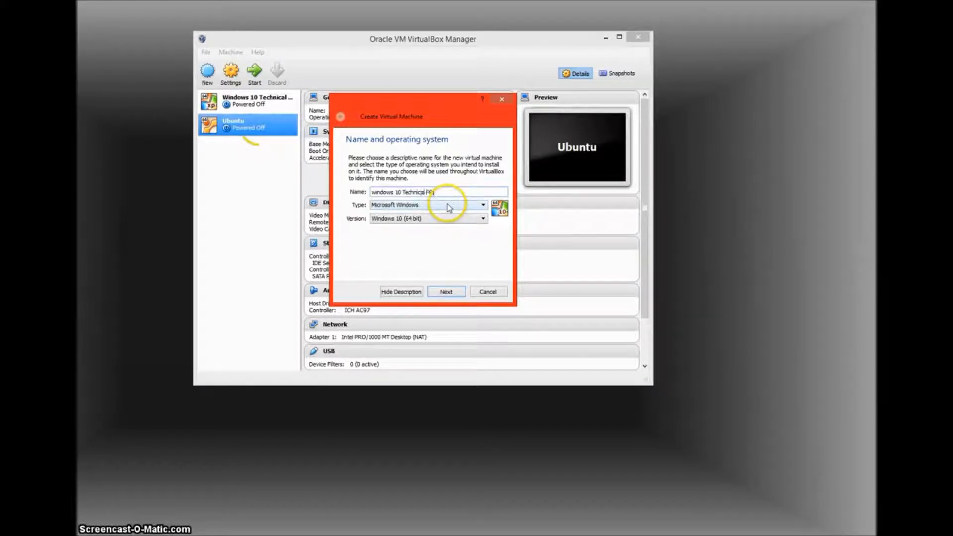
{"action": "key", "text": "BackSpace"}
{"action": "key", "text": "BackSpace"}
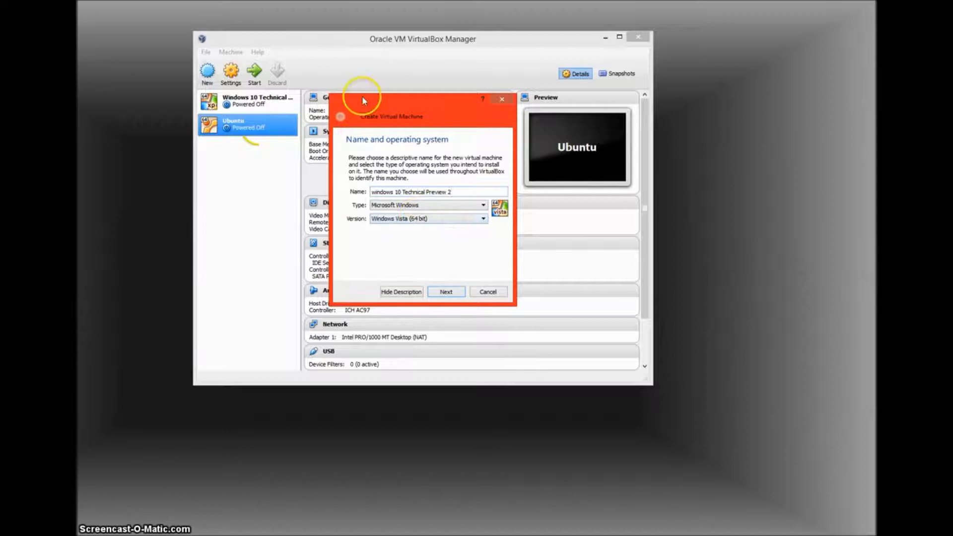
Step: Set the new machine's version to Windows 10 (32 bit) and continue to the memory size
{"action": "left_click_drag", "start_coordinate": [392, 116], "coordinate": [208, 213]}
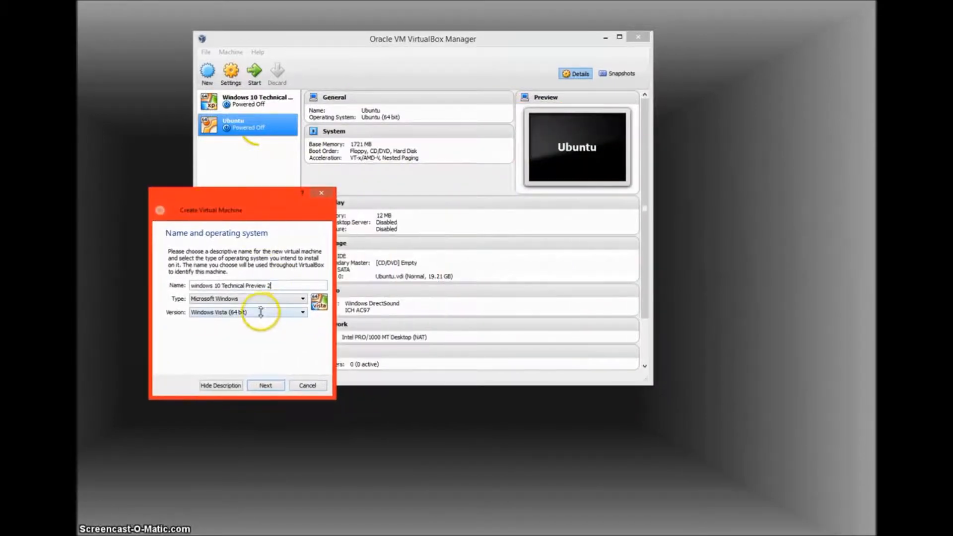
{"action": "left_click", "coordinate": [243, 309]}
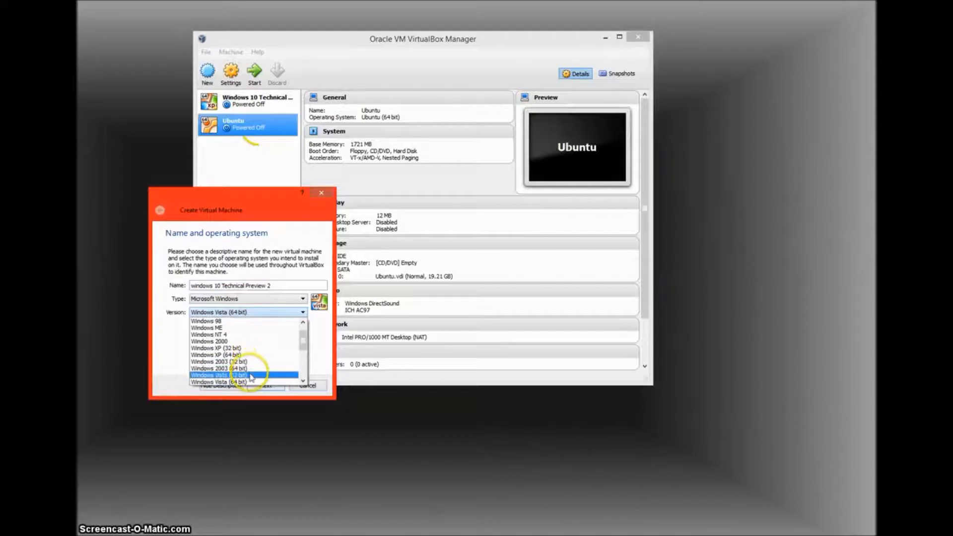
{"action": "scroll", "coordinate": [247, 355], "scroll_direction": "down", "scroll_amount": 4}
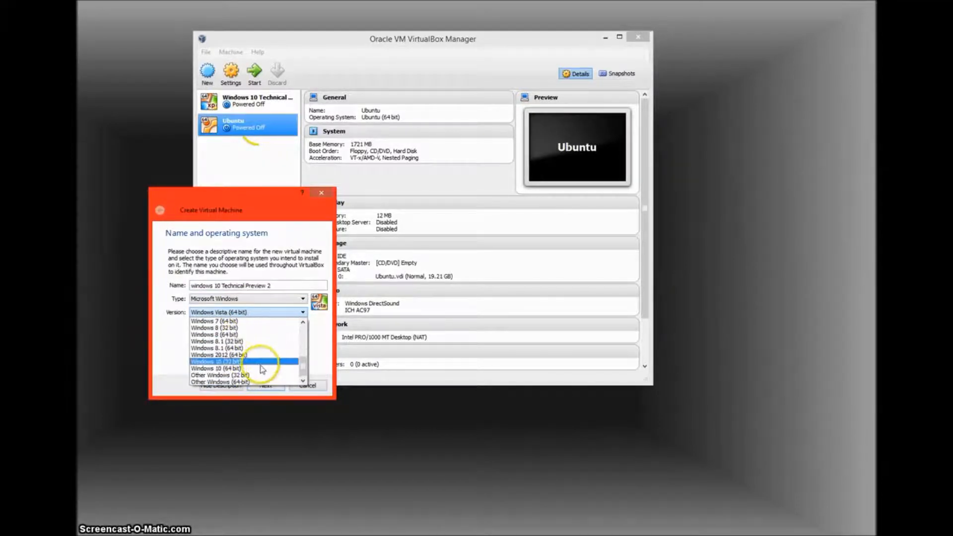
{"action": "left_click", "coordinate": [247, 363]}
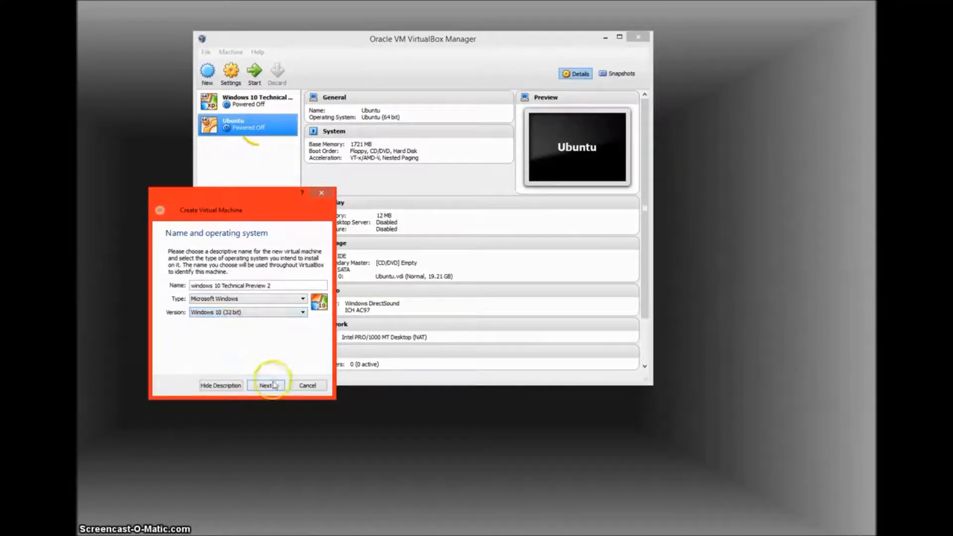
{"action": "left_click_drag", "start_coordinate": [267, 198], "coordinate": [419, 100]}
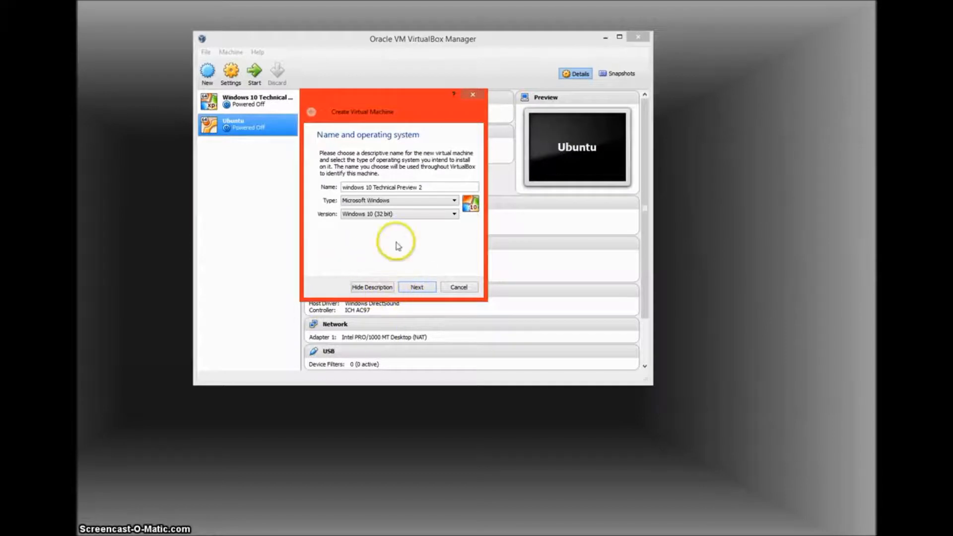
{"action": "left_click_drag", "start_coordinate": [488, 197], "coordinate": [496, 197]}
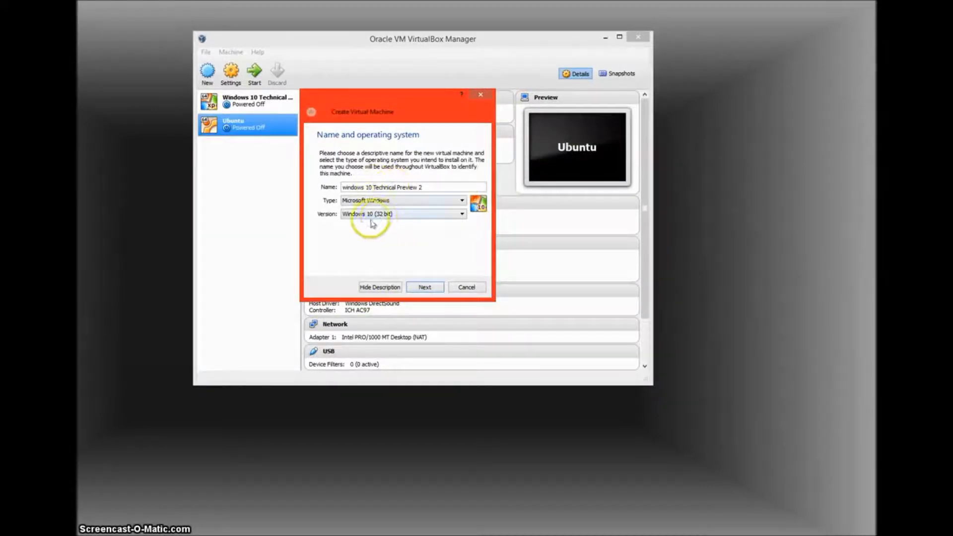
{"action": "left_click", "coordinate": [387, 214]}
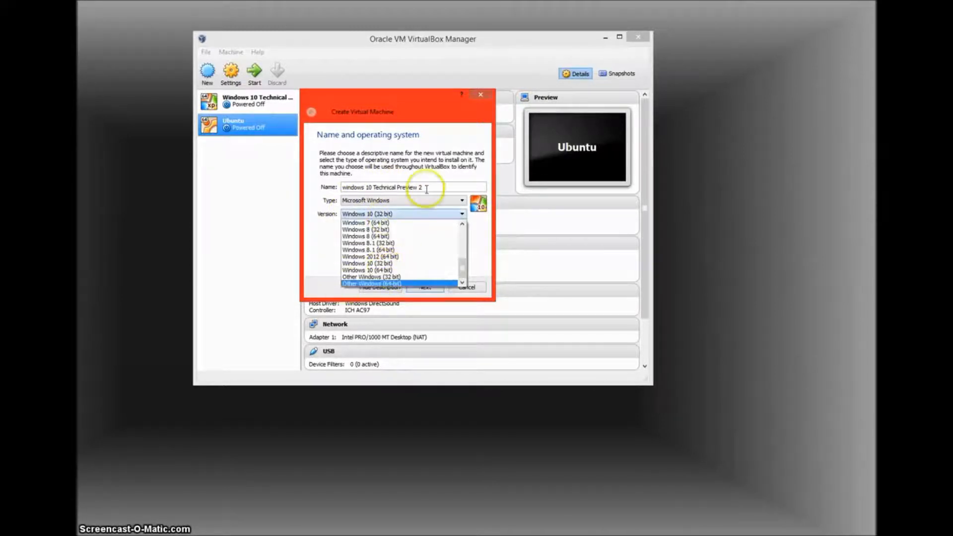
{"action": "left_click", "coordinate": [329, 238]}
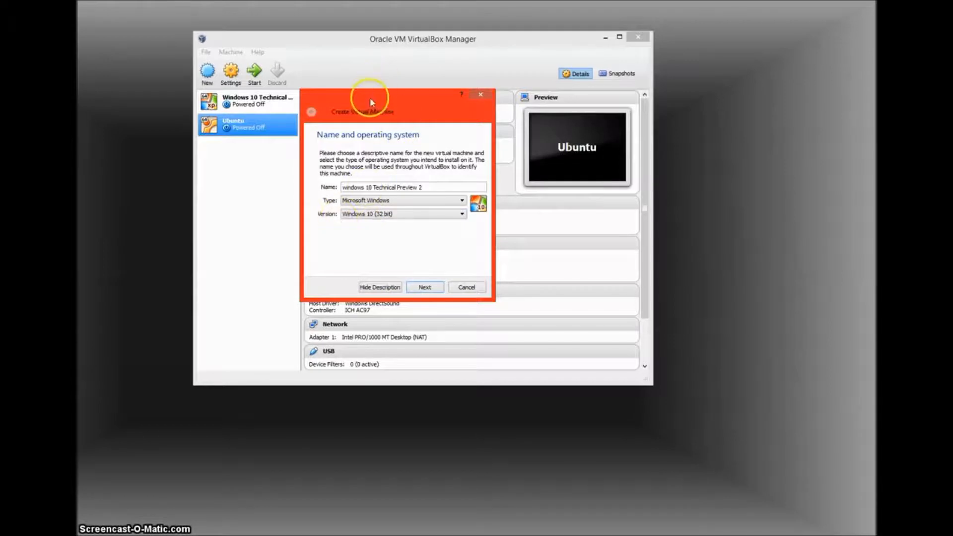
{"action": "left_click_drag", "start_coordinate": [373, 102], "coordinate": [376, 166]}
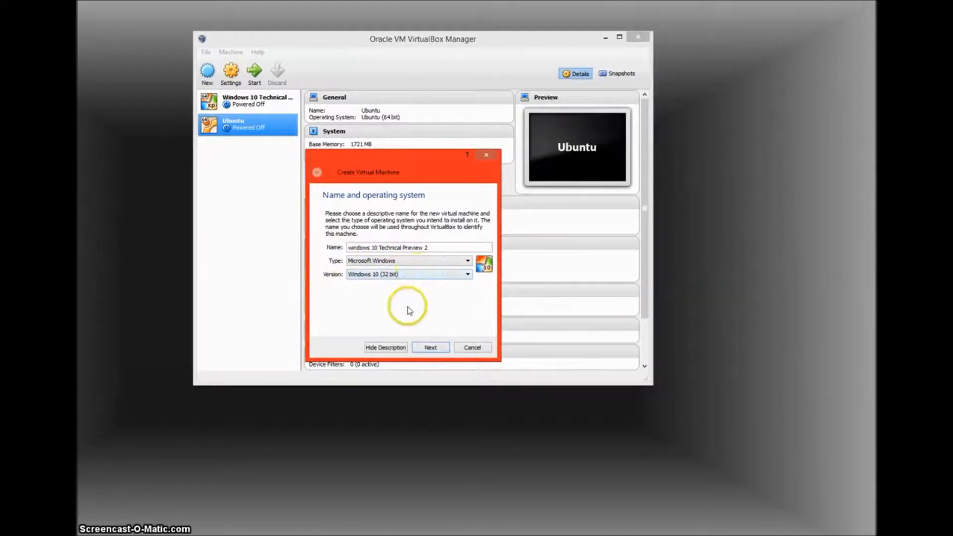
{"action": "left_click_drag", "start_coordinate": [432, 155], "coordinate": [448, 132]}
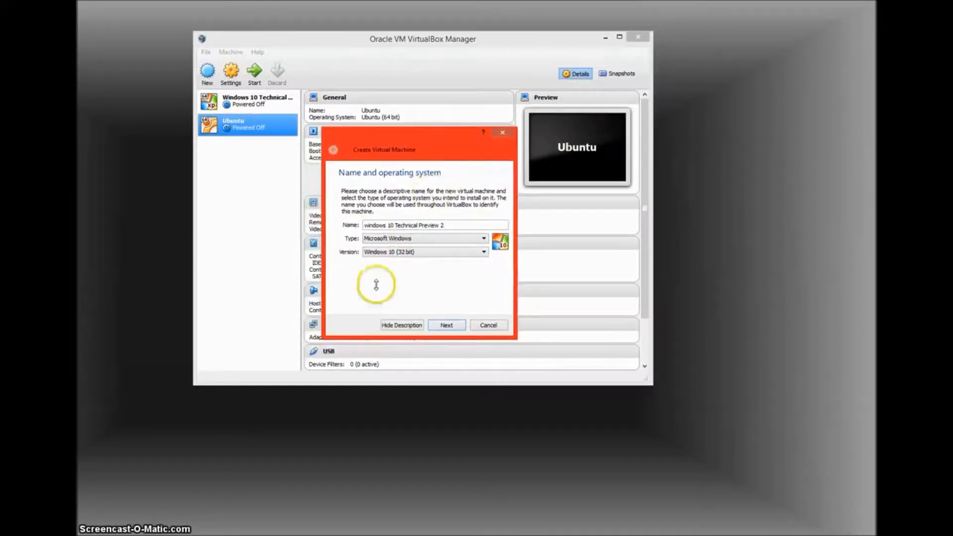
{"action": "left_click", "coordinate": [445, 326]}
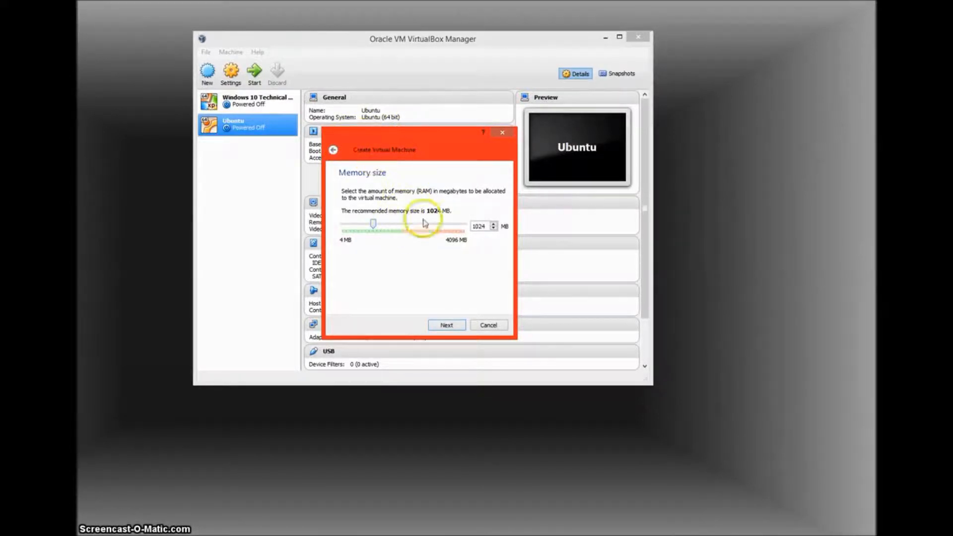
Step: Allocate 1024 MB of memory to the machine and choose to create a virtual hard drive now
{"action": "left_click_drag", "start_coordinate": [489, 226], "coordinate": [471, 226]}
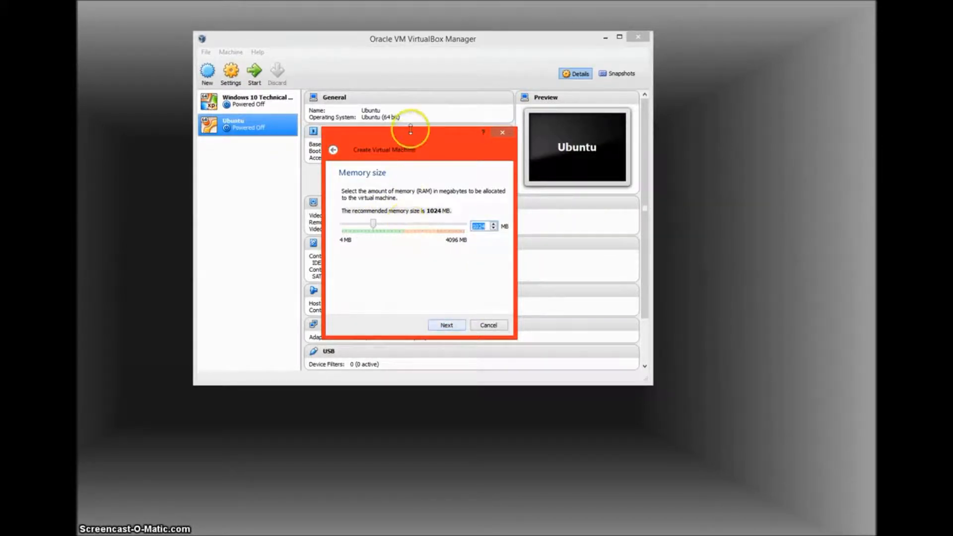
{"action": "left_click_drag", "start_coordinate": [410, 135], "coordinate": [403, 98]}
{"action": "left_click", "coordinate": [439, 288]}
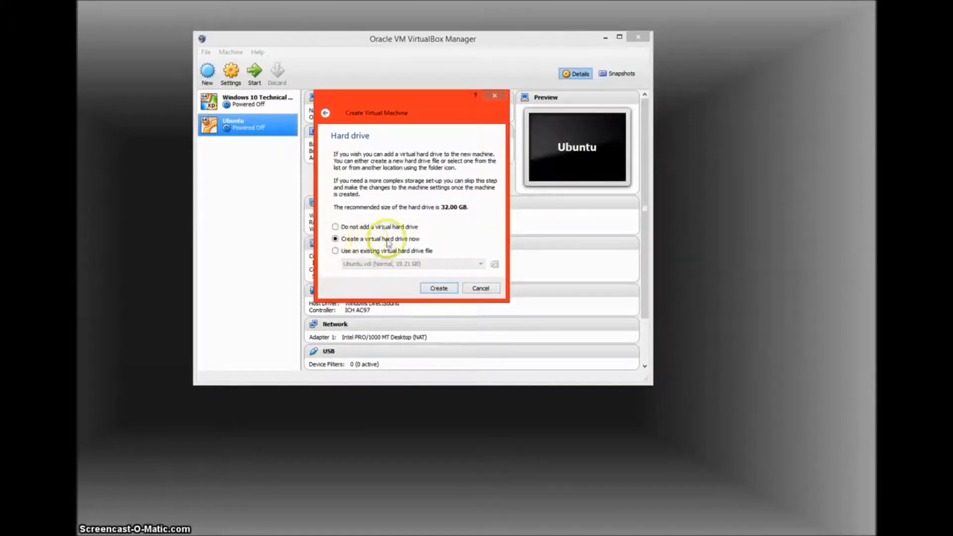
{"action": "left_click", "coordinate": [440, 289]}
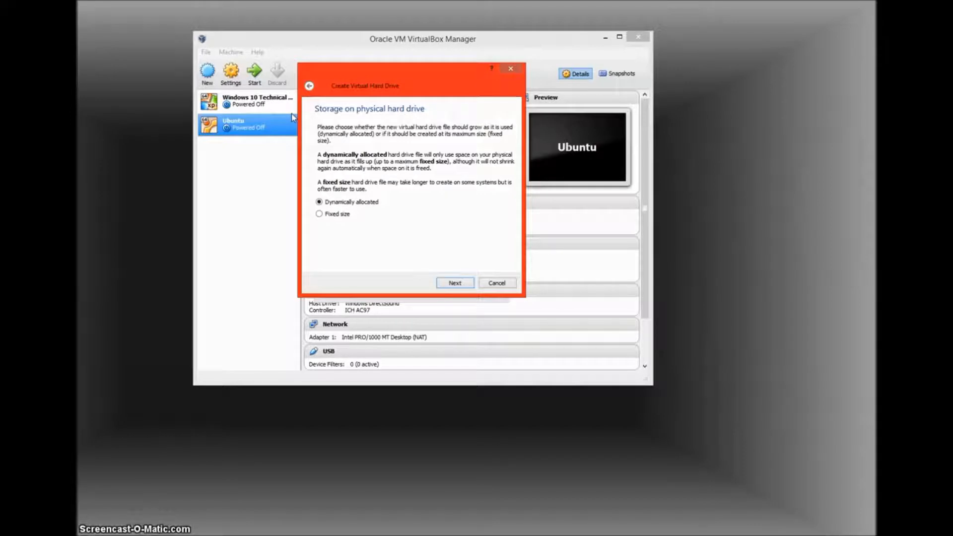
Step: Create a dynamically allocated 32.00 GB virtual hard drive named windows 10 Technical Preview 2
{"action": "left_click_drag", "start_coordinate": [330, 80], "coordinate": [333, 153]}
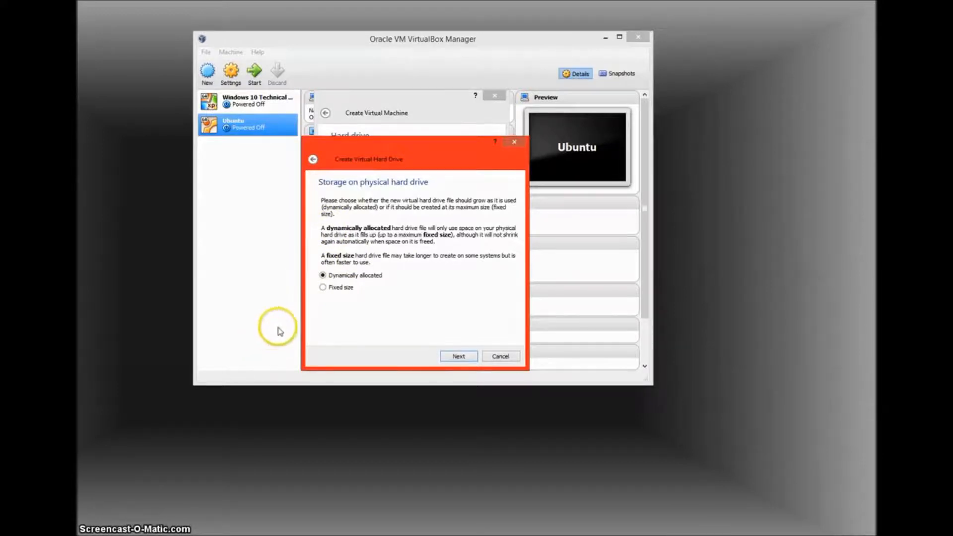
{"action": "left_click", "coordinate": [324, 288]}
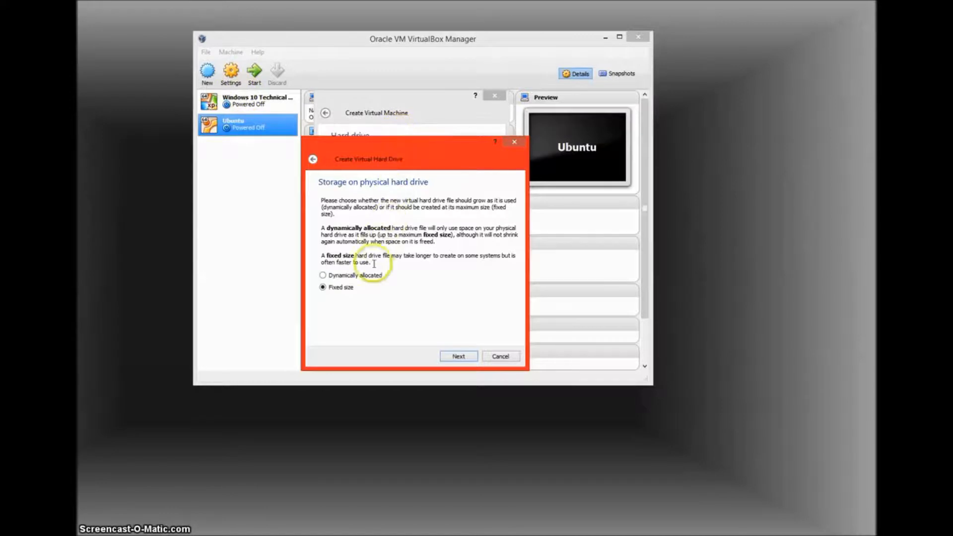
{"action": "left_click", "coordinate": [355, 277]}
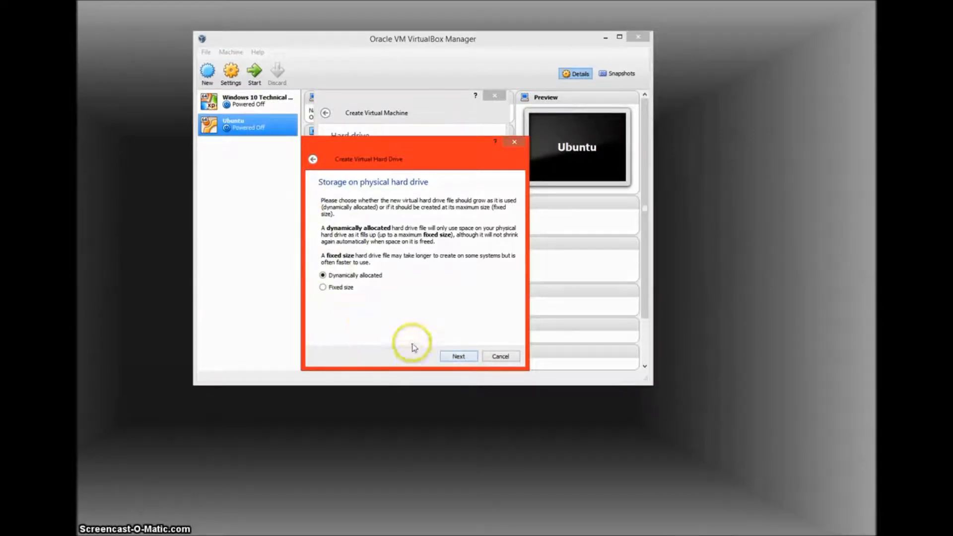
{"action": "left_click", "coordinate": [459, 358]}
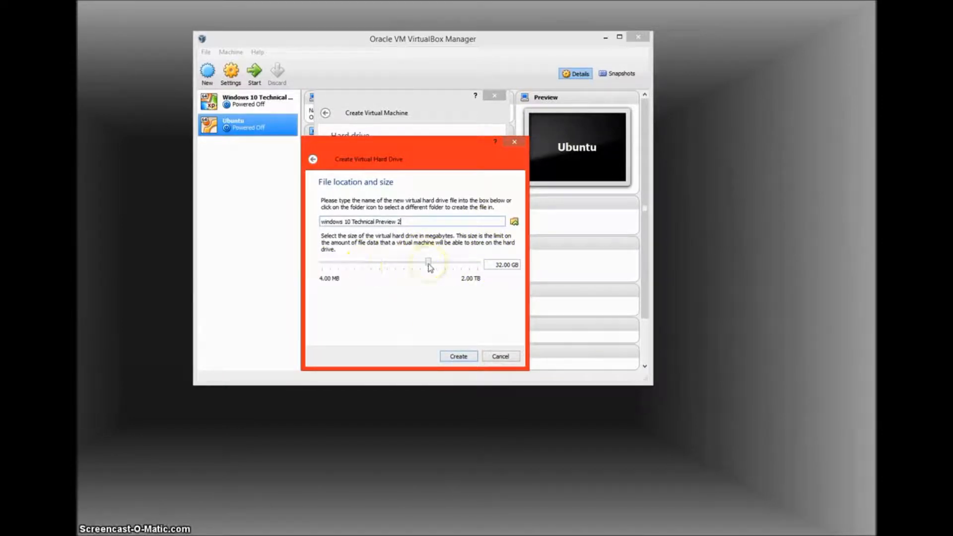
{"action": "mouse_move", "coordinate": [430, 266]}
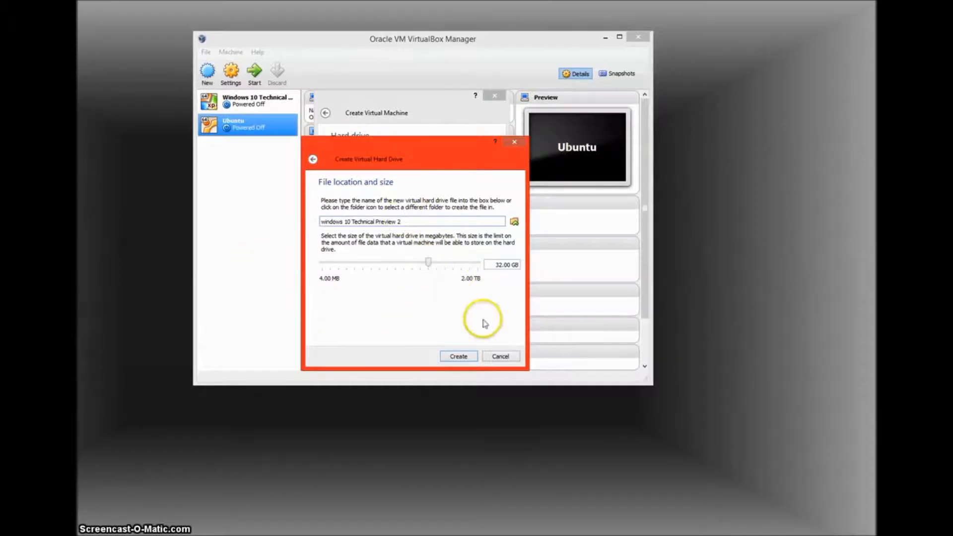
{"action": "left_click", "coordinate": [468, 361]}
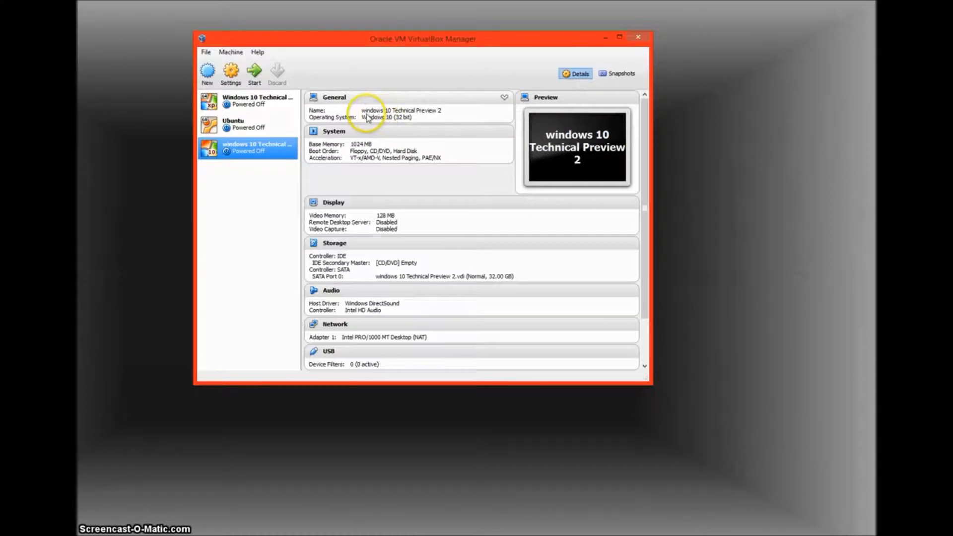
Step: Open the settings of the windows 10 Technical Preview 2 machine and review its General and Display options
{"action": "right_click", "coordinate": [262, 155]}
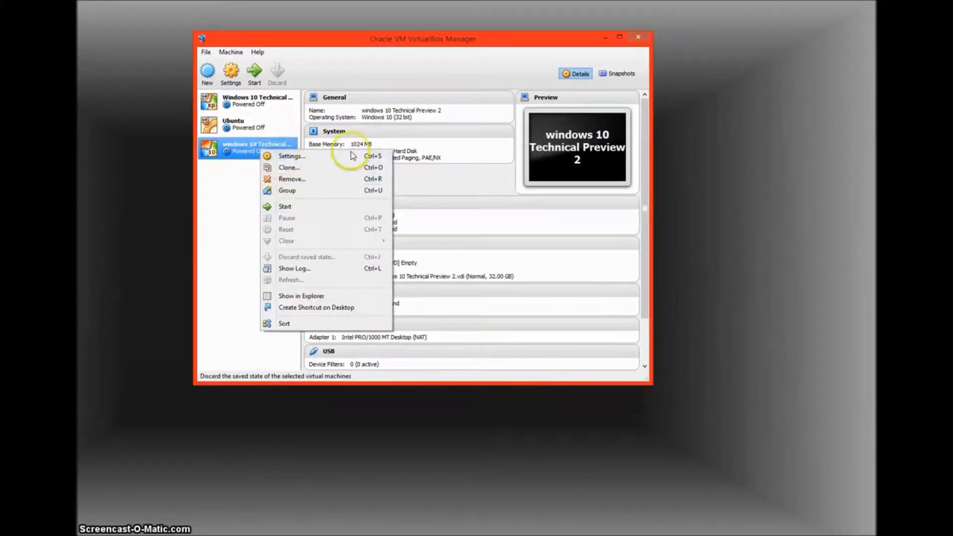
{"action": "left_click", "coordinate": [316, 158]}
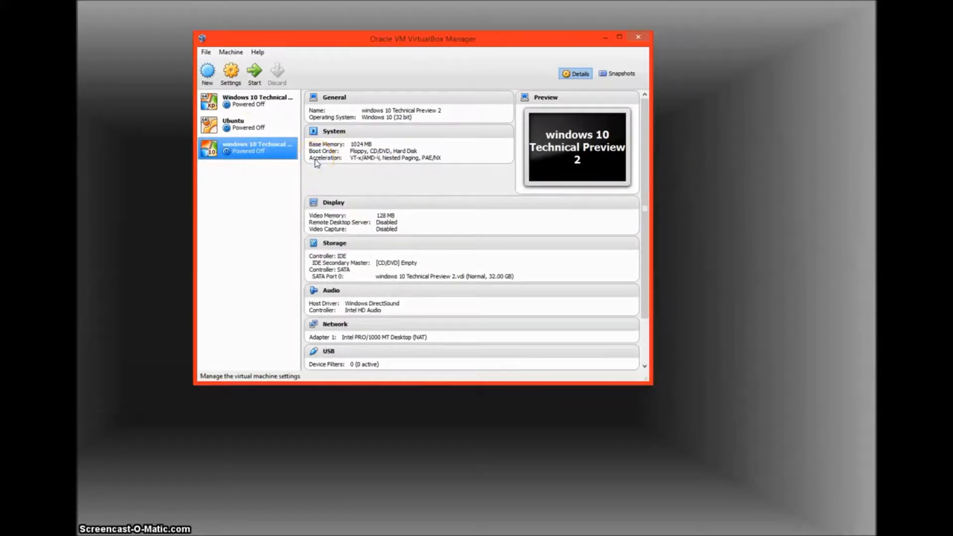
{"action": "left_click", "coordinate": [373, 131]}
{"action": "left_click", "coordinate": [394, 131]}
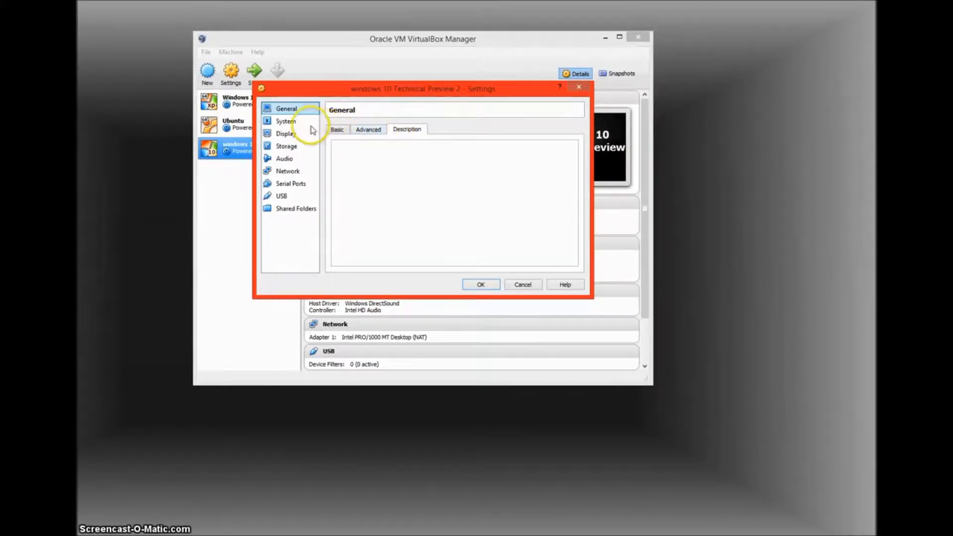
{"action": "left_click", "coordinate": [298, 135]}
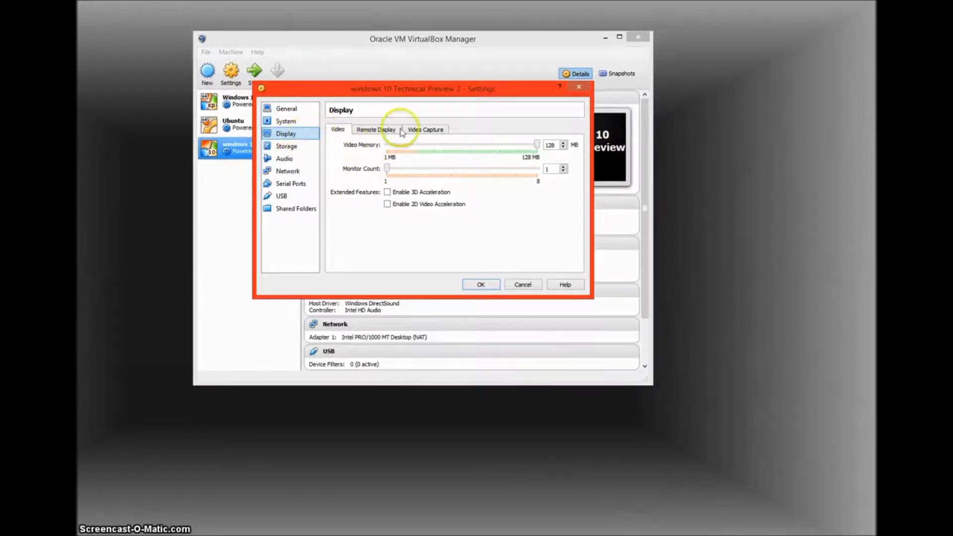
{"action": "left_click", "coordinate": [370, 131]}
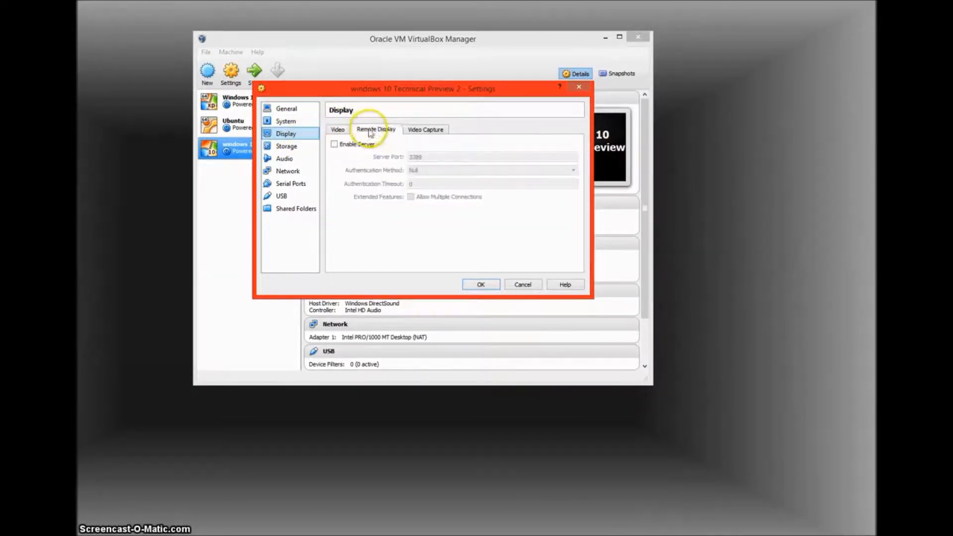
{"action": "left_click", "coordinate": [342, 131]}
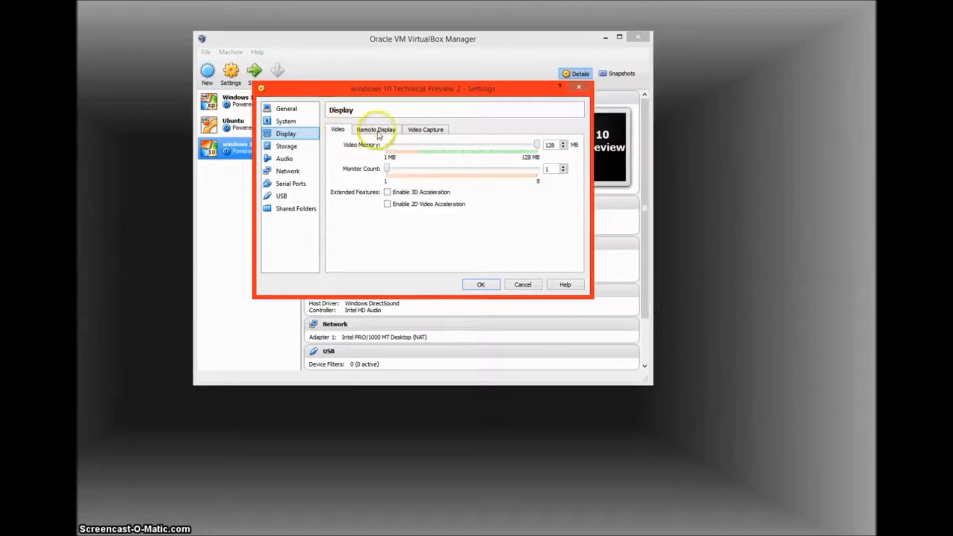
{"action": "left_click", "coordinate": [439, 131]}
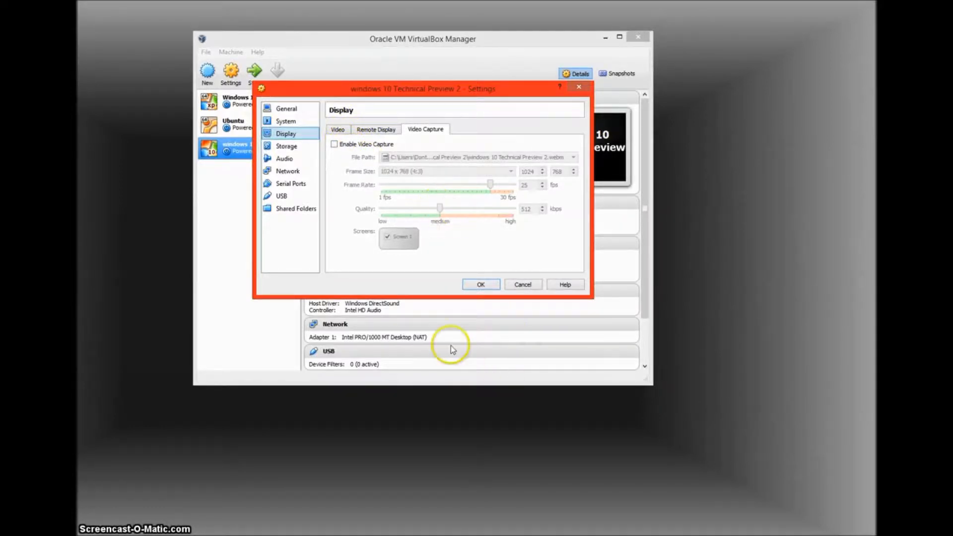
{"action": "left_click_drag", "start_coordinate": [399, 92], "coordinate": [457, 139]}
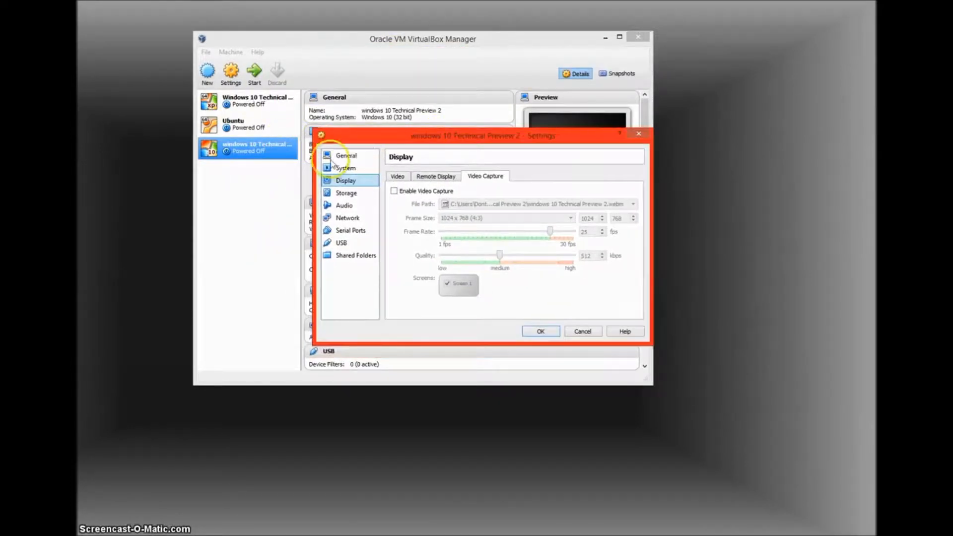
Step: Review the machine's System, Storage, Audio, Network, USB, Serial Ports and Shared Folders settings, and accept them
{"action": "left_click", "coordinate": [348, 169]}
{"action": "left_click", "coordinate": [346, 193]}
{"action": "left_click", "coordinate": [345, 206]}
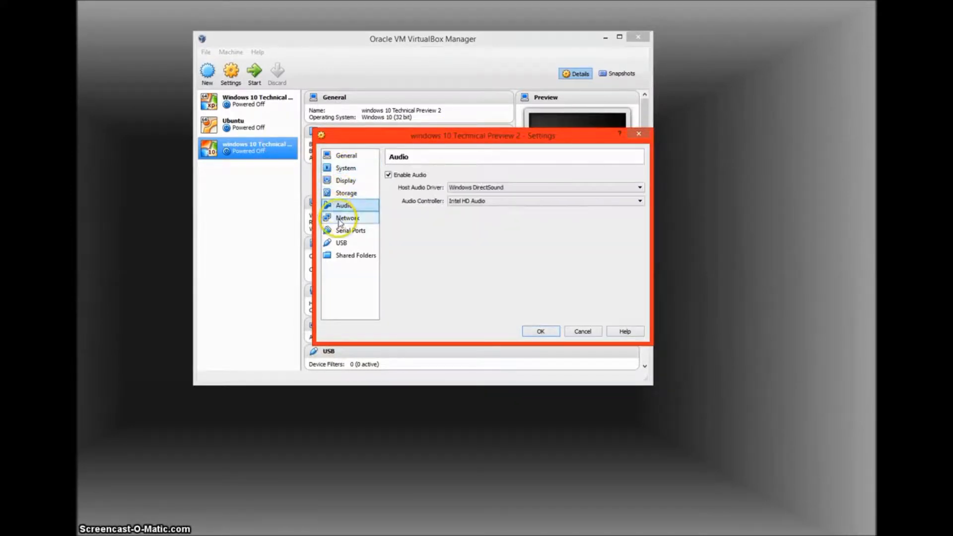
{"action": "left_click", "coordinate": [347, 218]}
{"action": "left_click", "coordinate": [342, 243]}
{"action": "left_click", "coordinate": [350, 230]}
{"action": "left_click", "coordinate": [348, 256]}
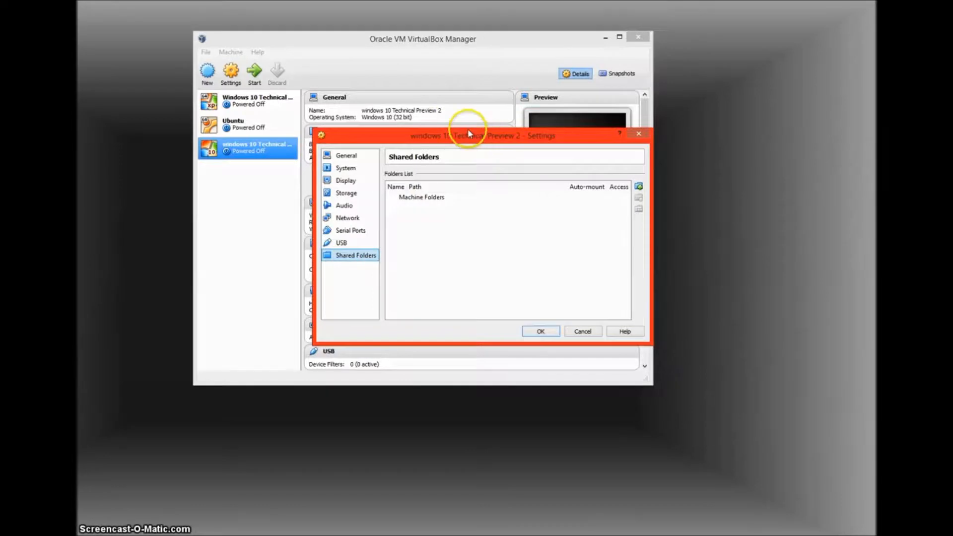
{"action": "left_click_drag", "start_coordinate": [480, 137], "coordinate": [419, 82]}
{"action": "left_click", "coordinate": [480, 276]}
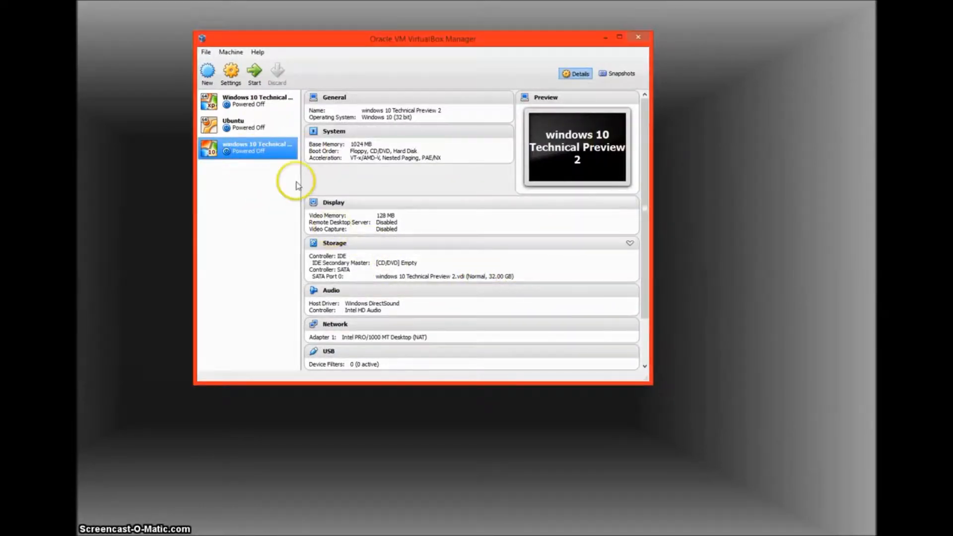
Step: Start the windows 10 Technical Preview 2 machine and browse to the G-DRIVE Backup (D:) drive for its start-up disk file
{"action": "right_click", "coordinate": [280, 157]}
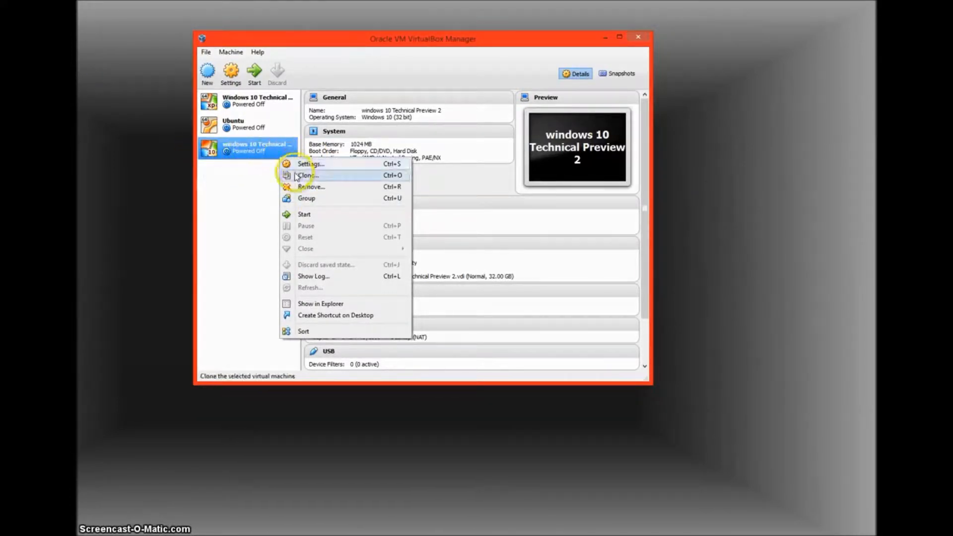
{"action": "left_click", "coordinate": [292, 216]}
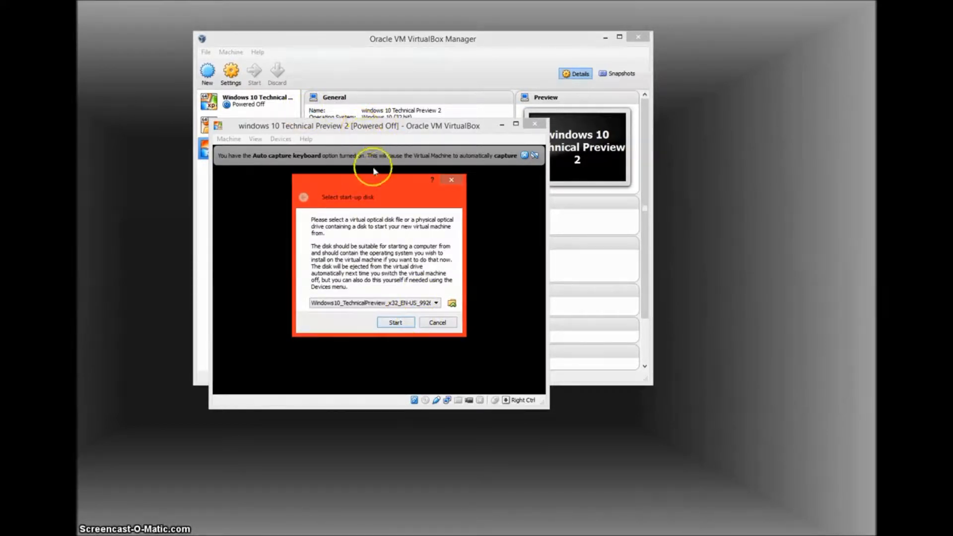
{"action": "left_click", "coordinate": [452, 303]}
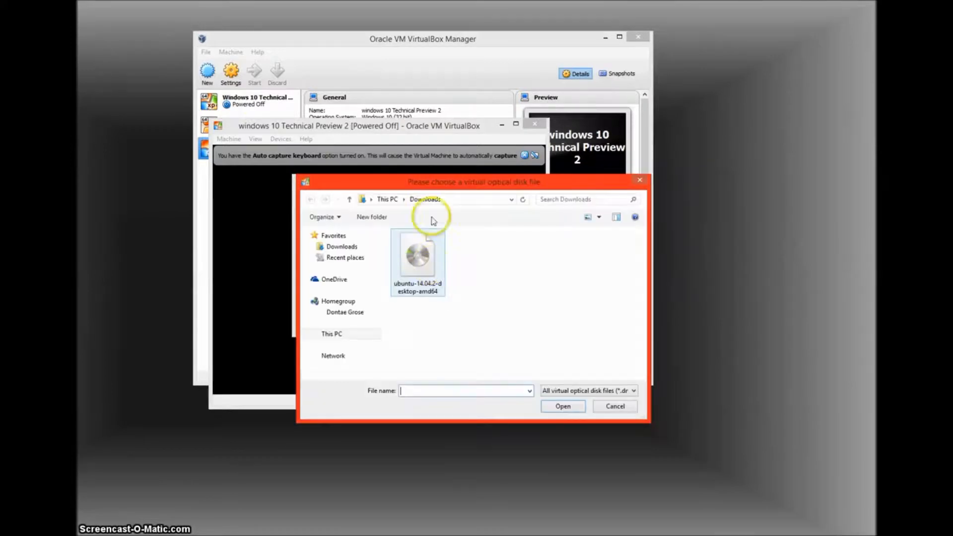
{"action": "left_click_drag", "start_coordinate": [434, 184], "coordinate": [444, 183]}
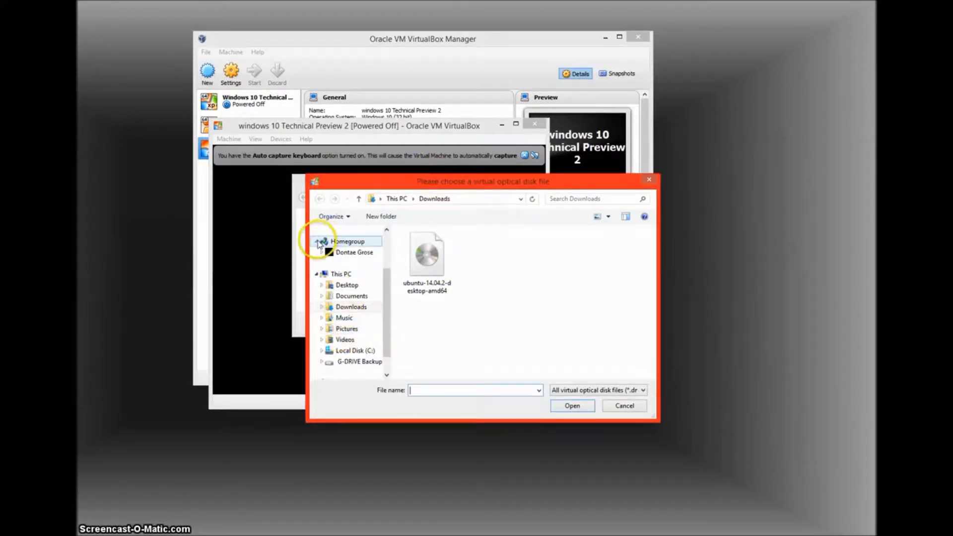
{"action": "left_click", "coordinate": [318, 242]}
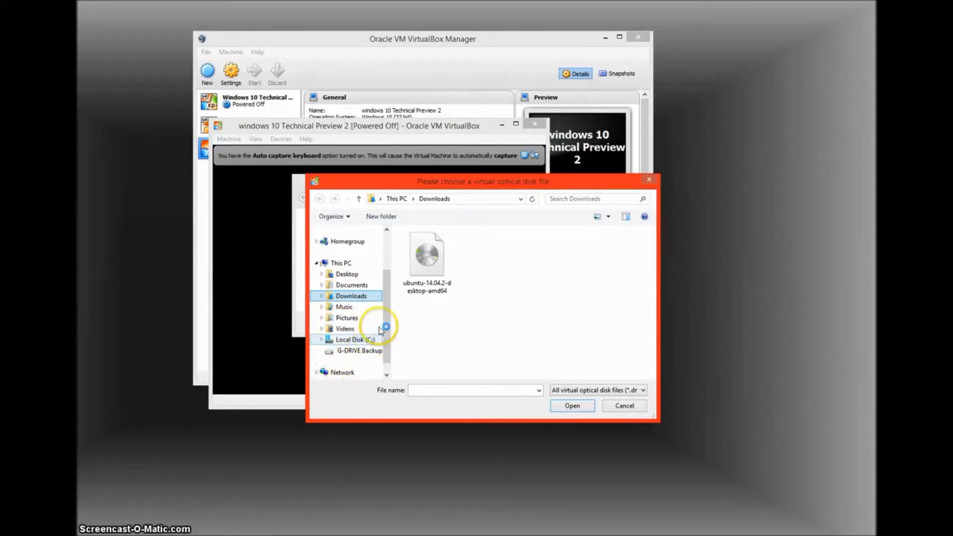
{"action": "left_click", "coordinate": [354, 353]}
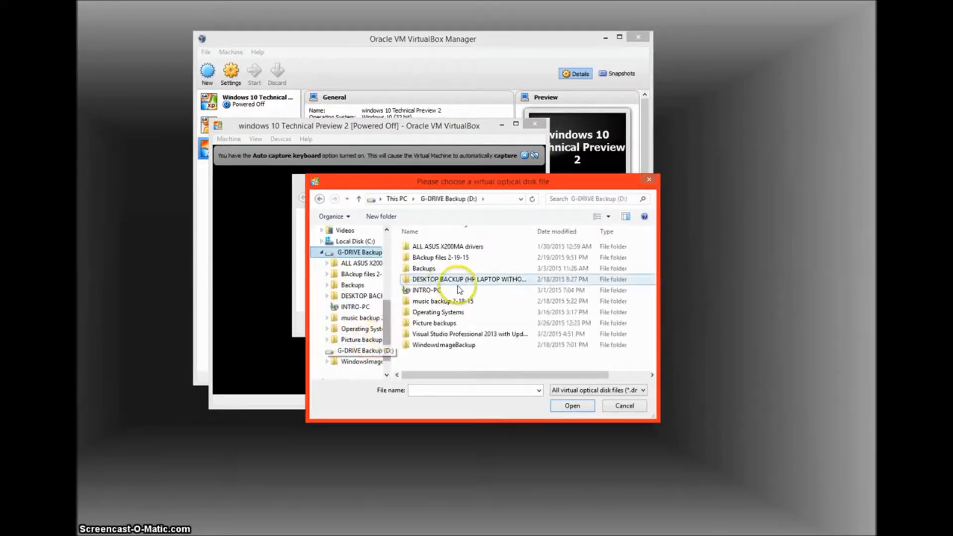
Step: Choose Windows10_TechnicalPreview_x32_EN-US_9926 from the drive's Operating Systems folder as the start-up disk and boot the machine from it
{"action": "double_click", "coordinate": [435, 323]}
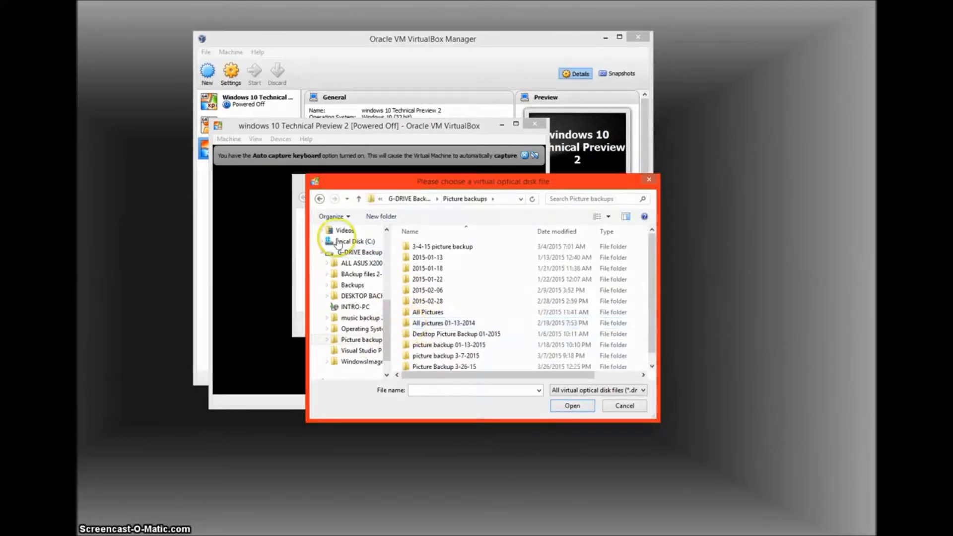
{"action": "left_click", "coordinate": [320, 198]}
{"action": "double_click", "coordinate": [437, 312]}
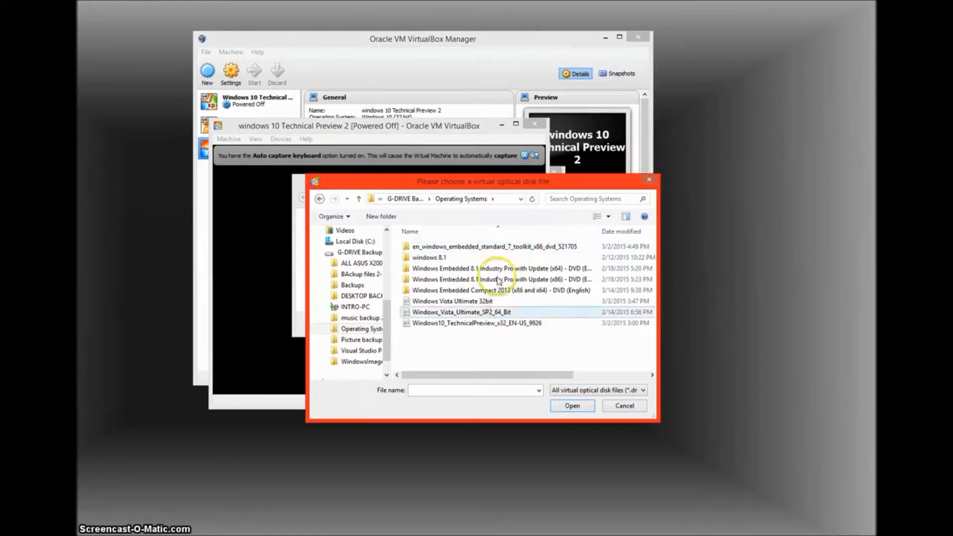
{"action": "left_click", "coordinate": [536, 250]}
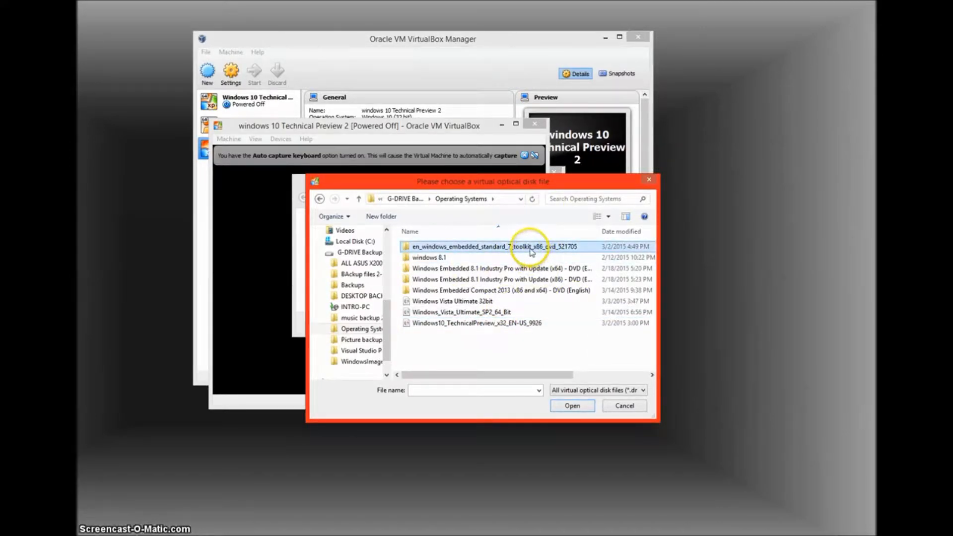
{"action": "left_click", "coordinate": [503, 324]}
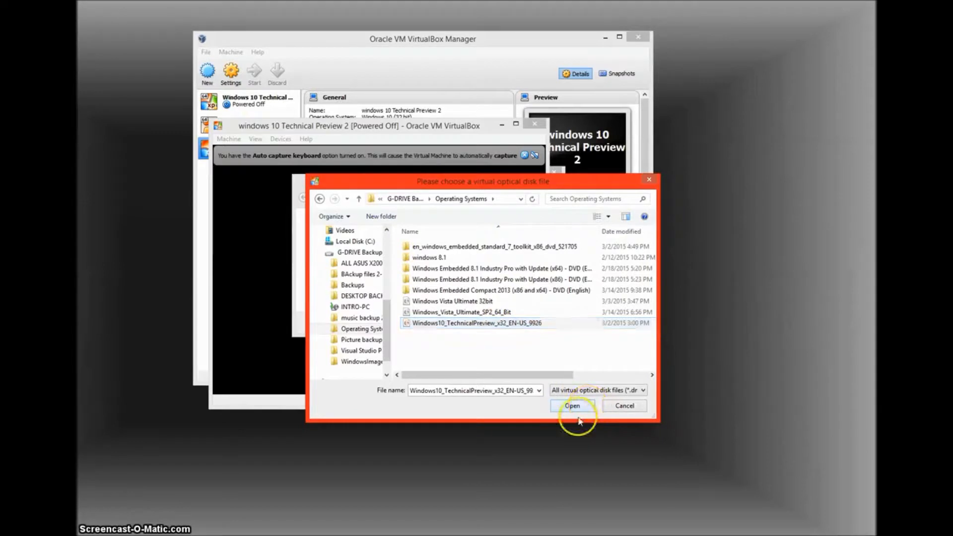
{"action": "left_click", "coordinate": [558, 405]}
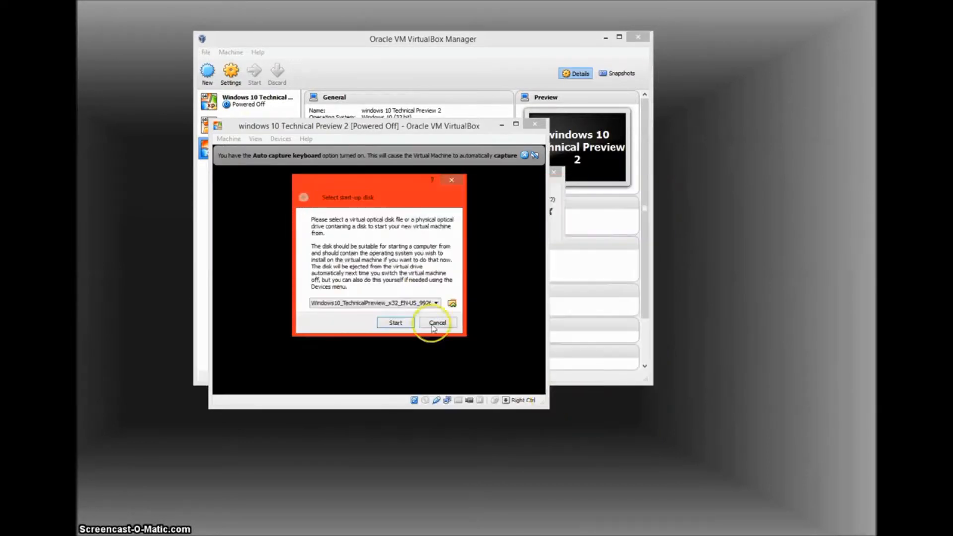
{"action": "left_click", "coordinate": [401, 321]}
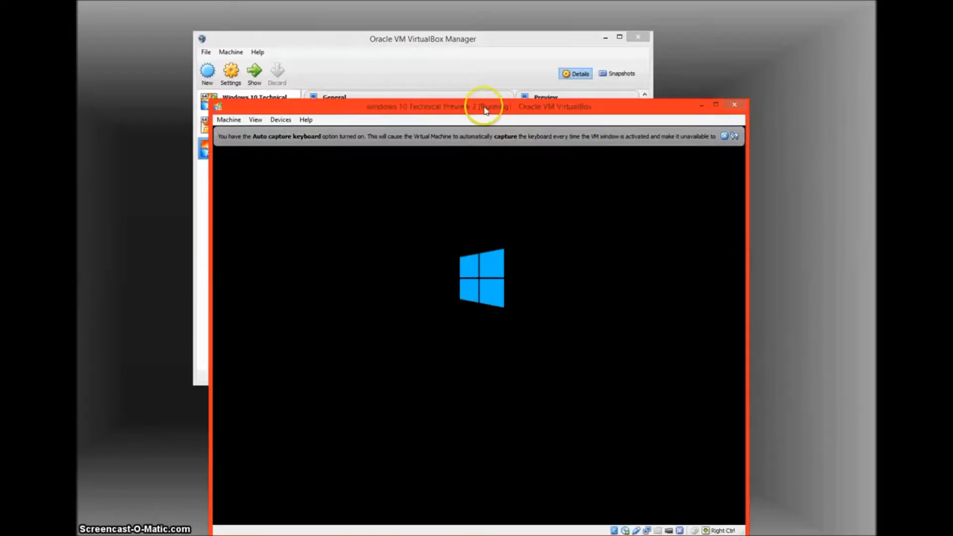
{"action": "left_click_drag", "start_coordinate": [486, 110], "coordinate": [457, 52]}
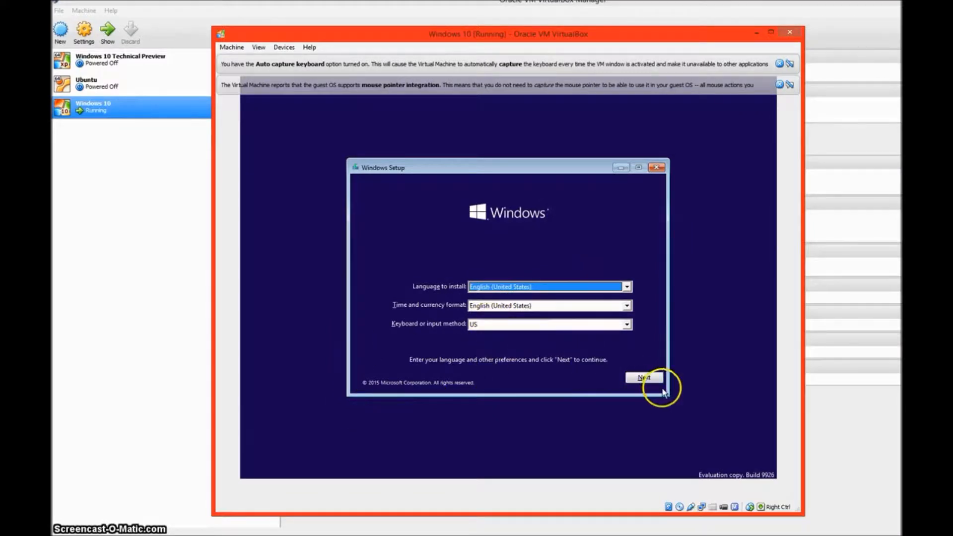
Step: Begin the Windows installation with English (United States) and US keyboard settings, and accept the license terms
{"action": "left_click", "coordinate": [644, 378]}
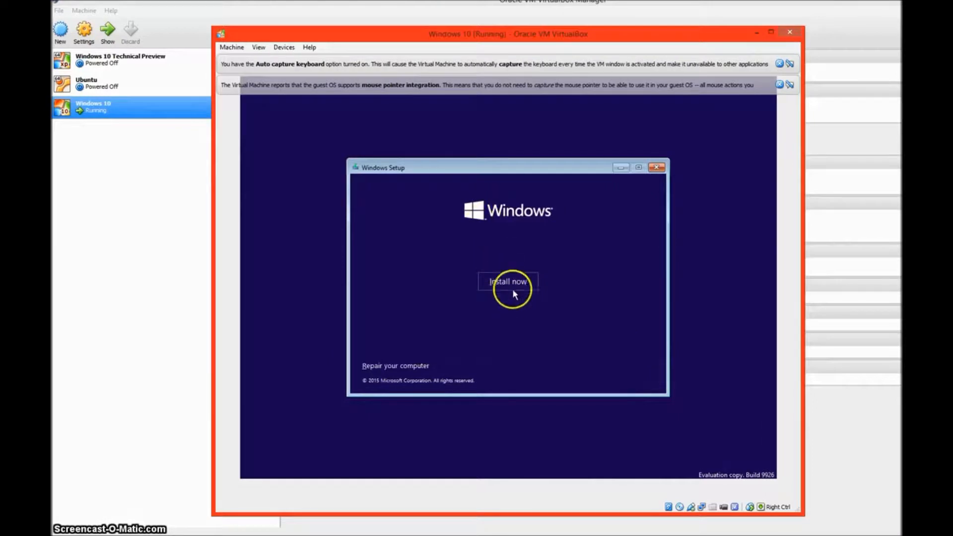
{"action": "left_click", "coordinate": [514, 281]}
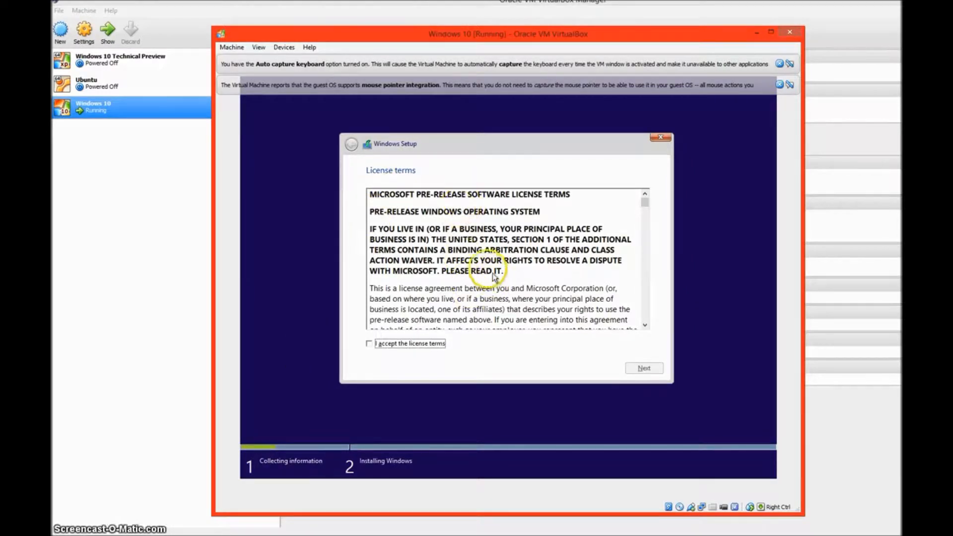
{"action": "scroll", "coordinate": [618, 250], "scroll_direction": "down", "scroll_amount": 10}
{"action": "scroll", "coordinate": [635, 252], "scroll_direction": "down", "scroll_amount": 10}
{"action": "left_click_drag", "start_coordinate": [646, 219], "coordinate": [640, 320]}
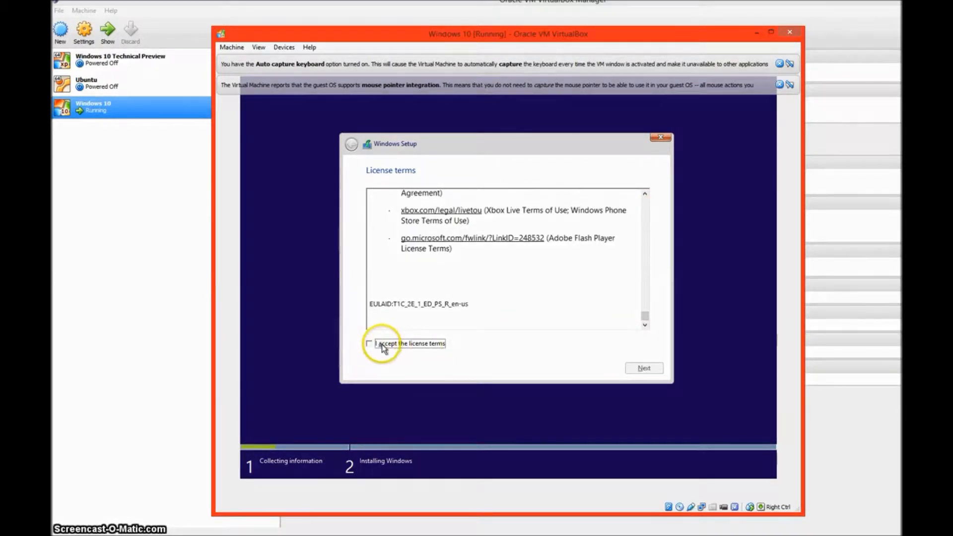
{"action": "left_click", "coordinate": [641, 369]}
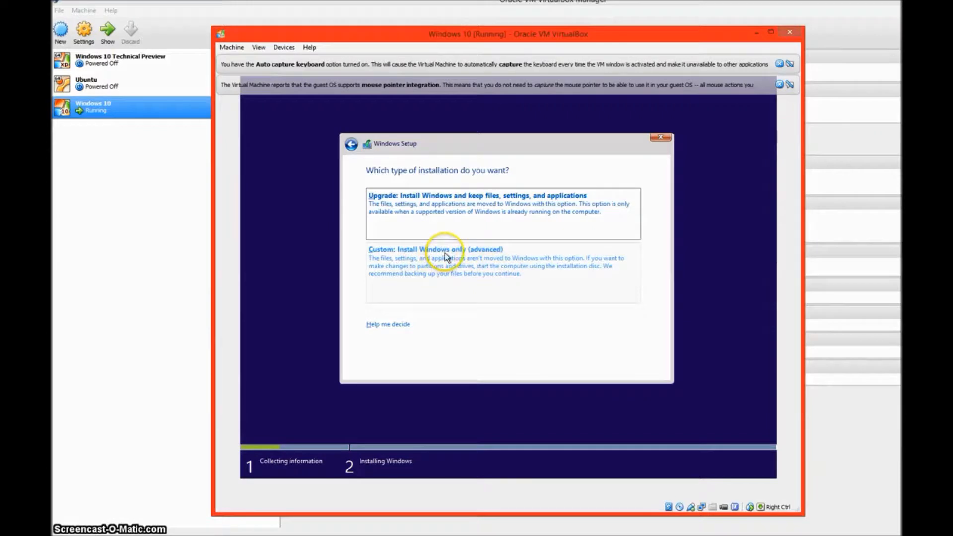
Step: Choose the Custom: Install Windows only (advanced) installation and install Windows on Drive 0 Unallocated Space
{"action": "left_click", "coordinate": [472, 251]}
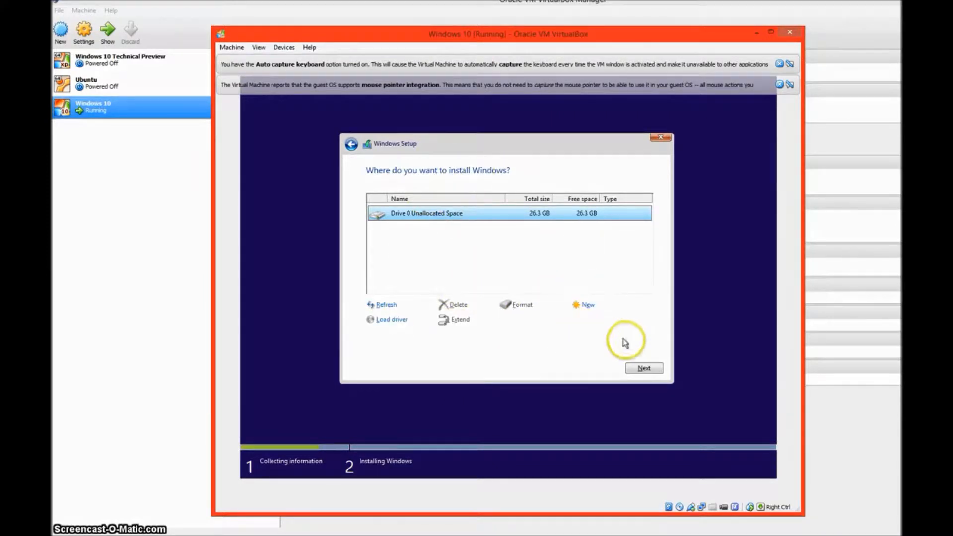
{"action": "left_click", "coordinate": [645, 369]}
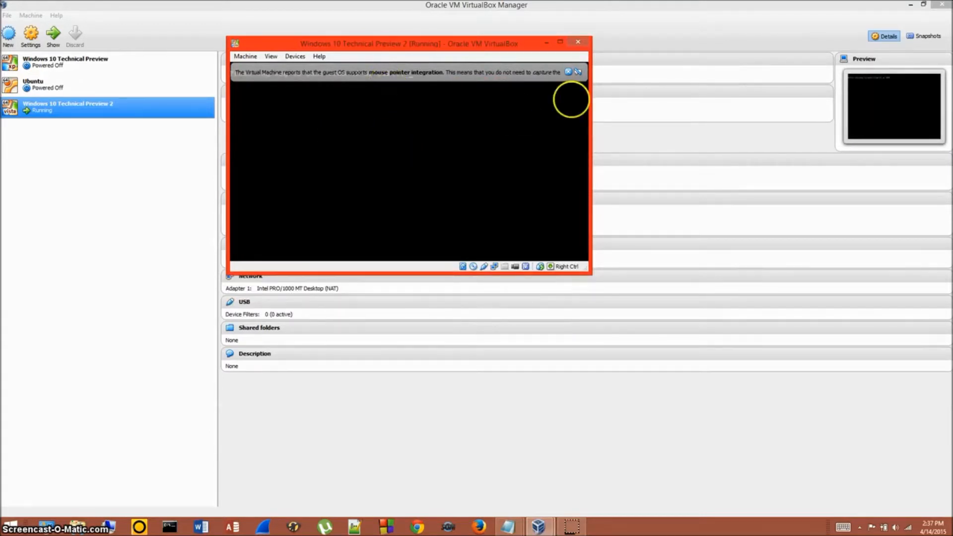
{"action": "left_click", "coordinate": [568, 72]}
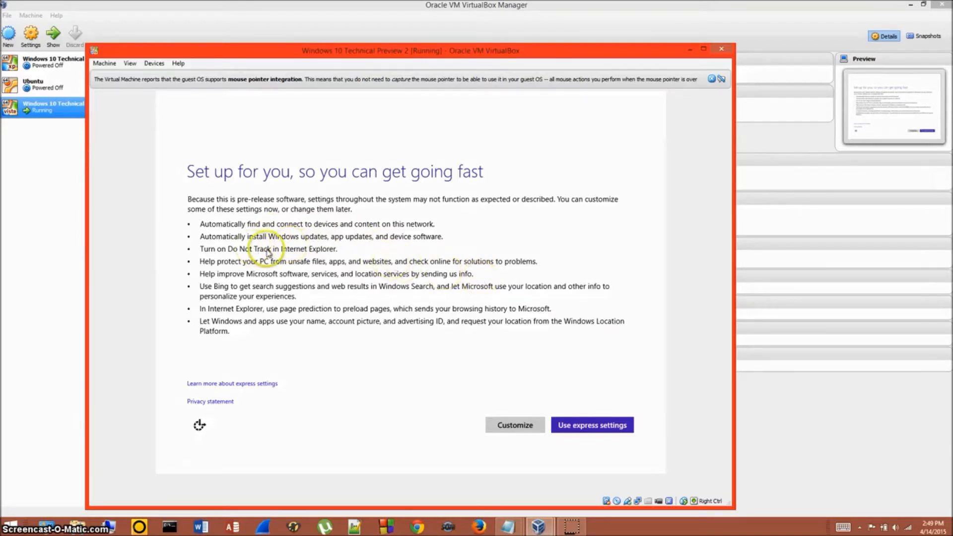
Step: Apply the express settings and continue through the Microsoft account sign-in page
{"action": "left_click", "coordinate": [588, 430]}
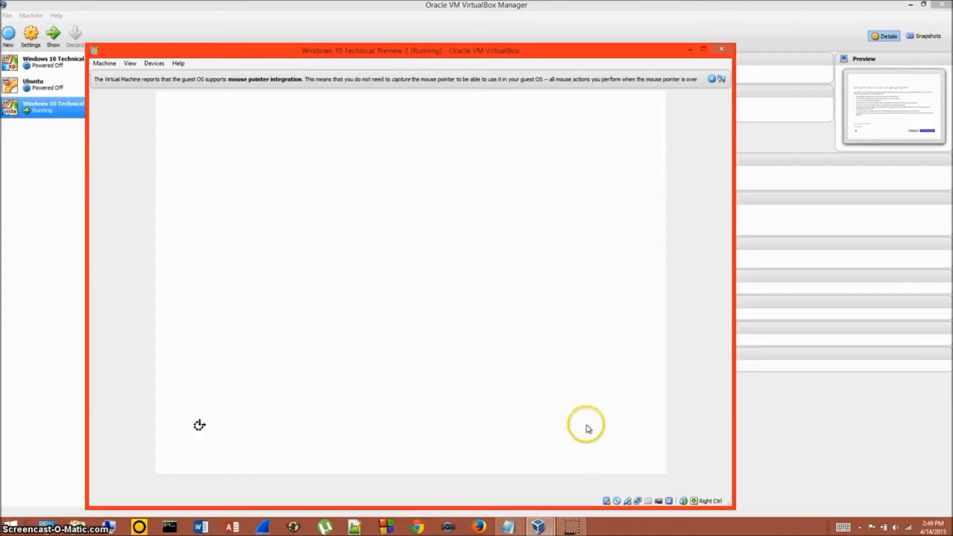
{"action": "left_click", "coordinate": [474, 346]}
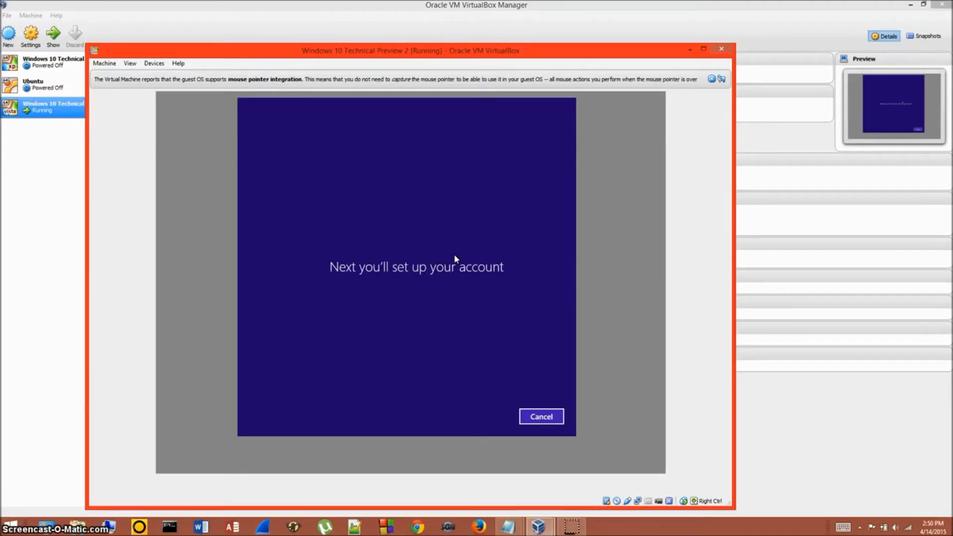
{"action": "left_click_drag", "start_coordinate": [532, 43], "coordinate": [531, 17]}
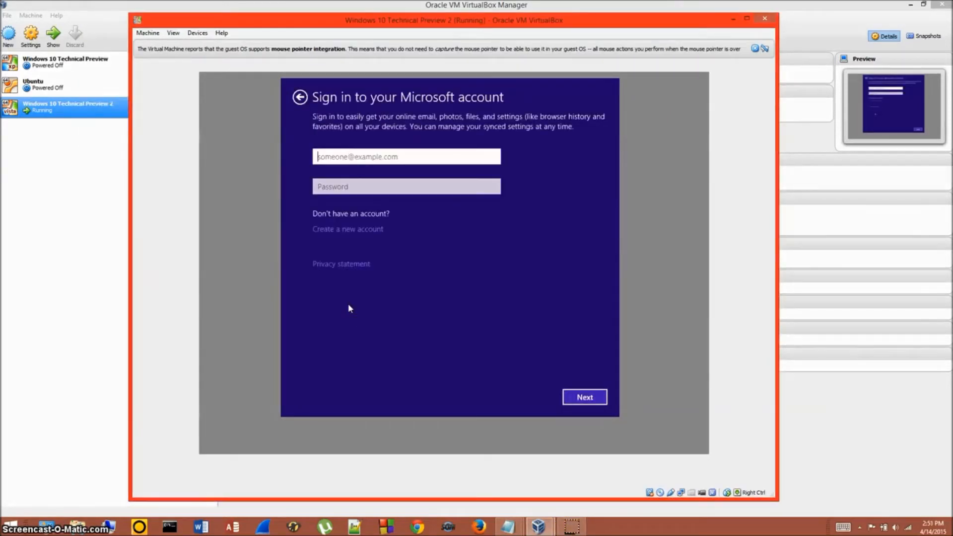
{"action": "left_click", "coordinate": [342, 289]}
{"action": "left_click", "coordinate": [341, 163]}
{"action": "left_click", "coordinate": [356, 232]}
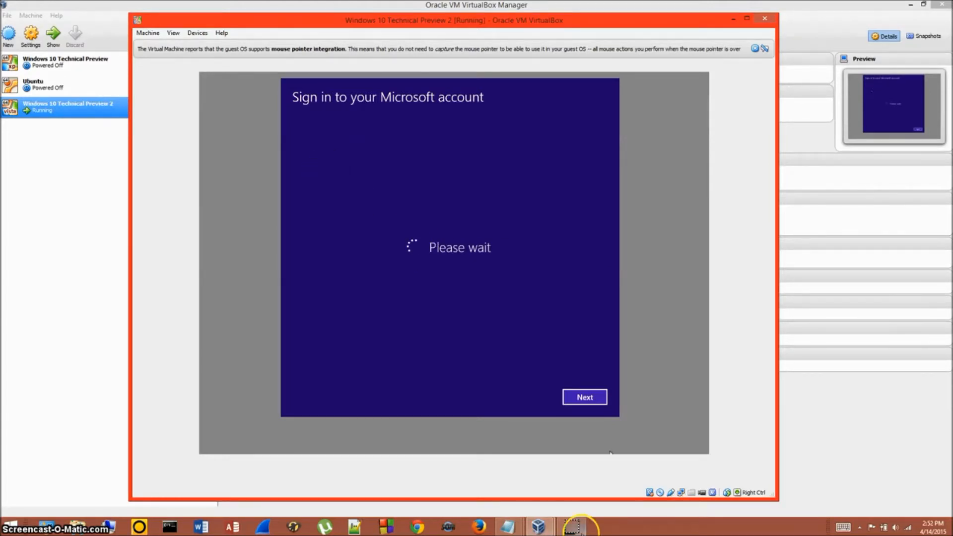
{"action": "left_click", "coordinate": [571, 527]}
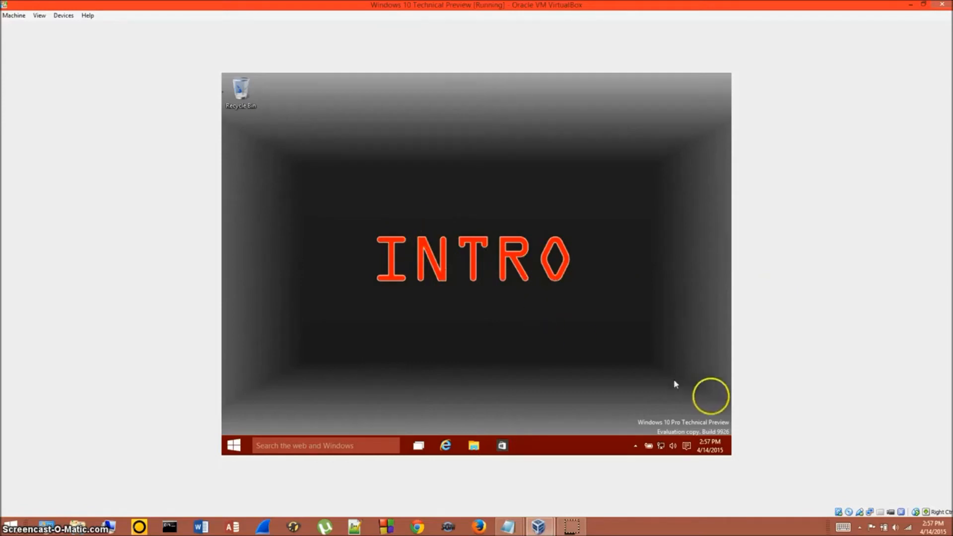
Step: Look over the desktop and Start menu of the installed Windows 10 Technical Preview
{"action": "left_click_drag", "start_coordinate": [647, 366], "coordinate": [310, 187]}
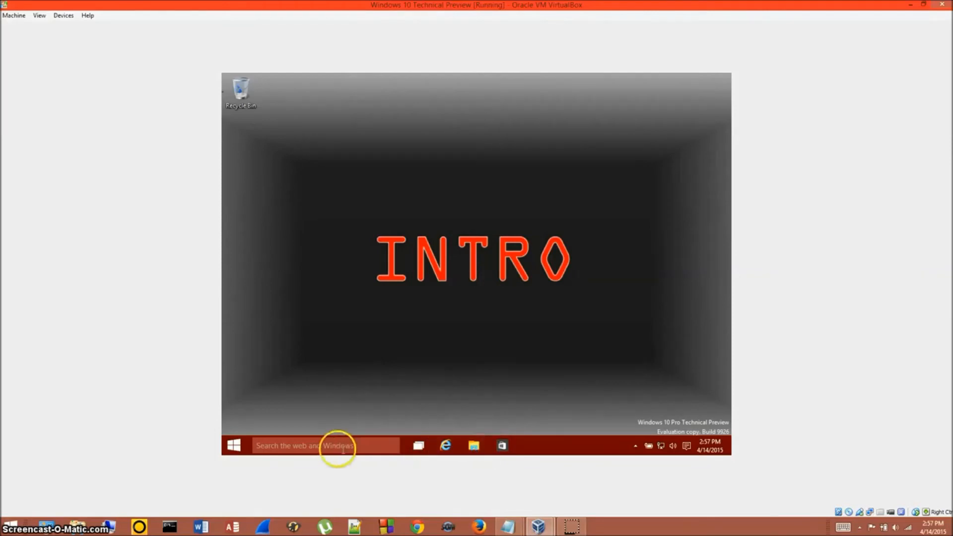
{"action": "left_click", "coordinate": [231, 453]}
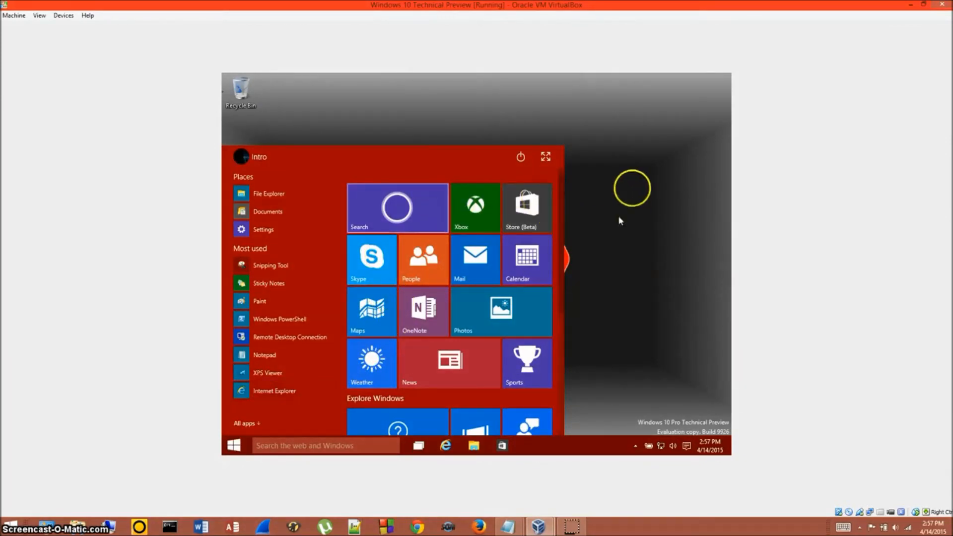
{"action": "left_click", "coordinate": [602, 128]}
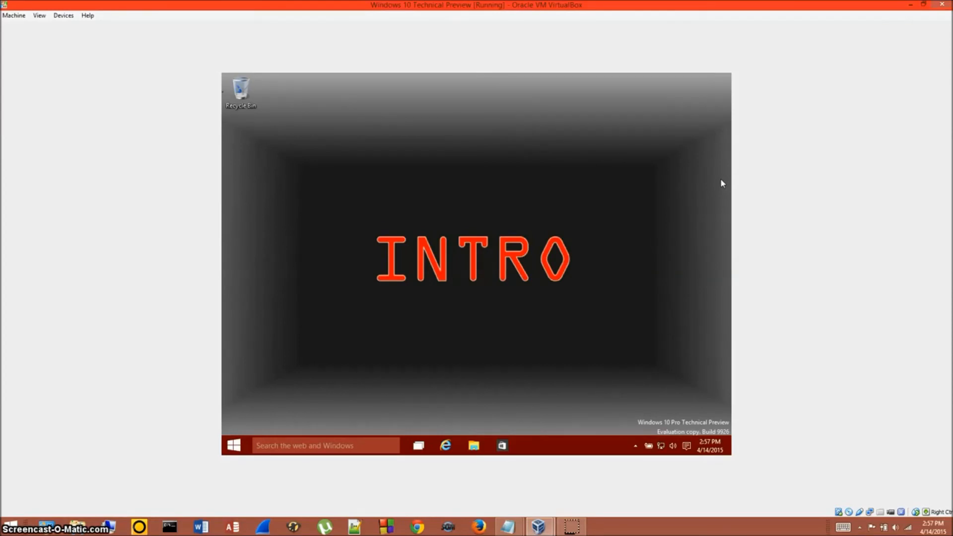
Step: Close the running Windows 10 Technical Preview machine by powering it off
{"action": "left_click", "coordinate": [942, 4]}
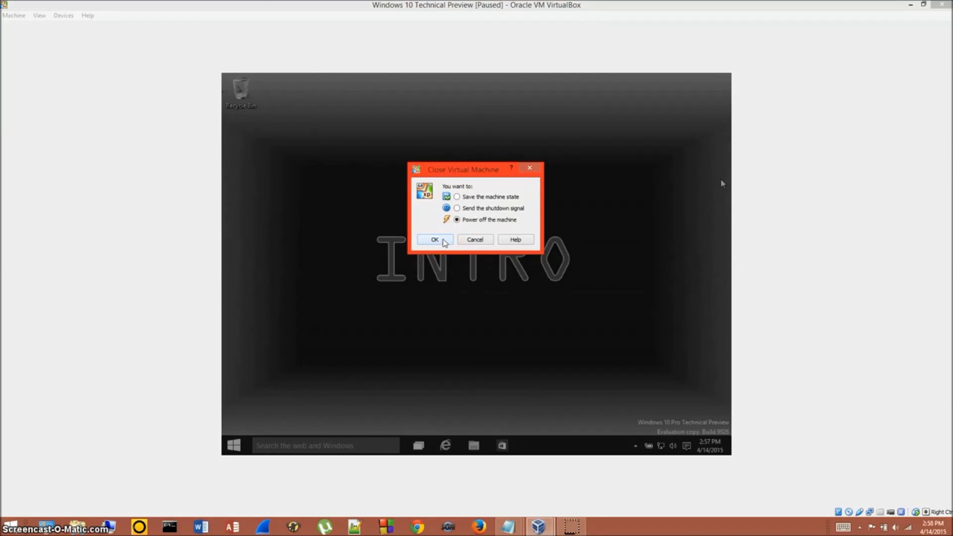
{"action": "left_click", "coordinate": [435, 239]}
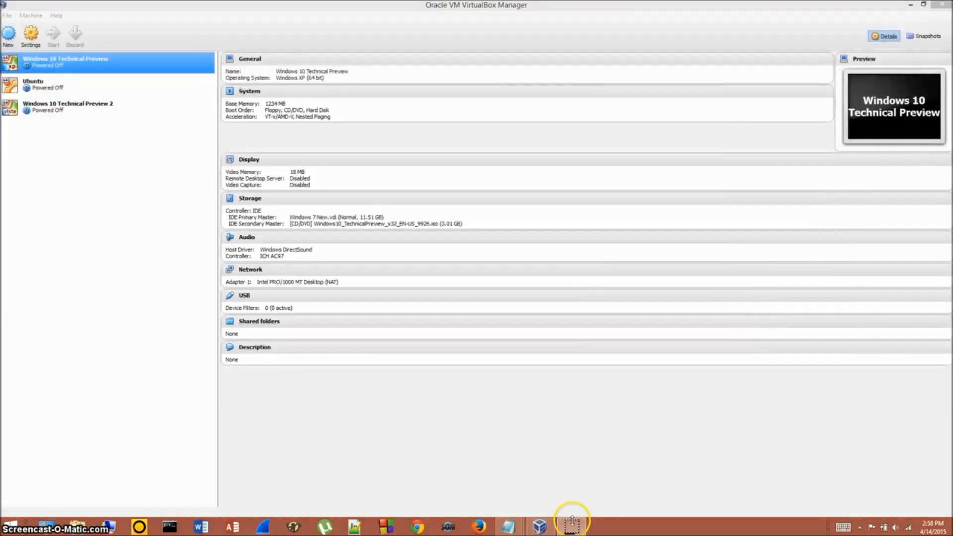